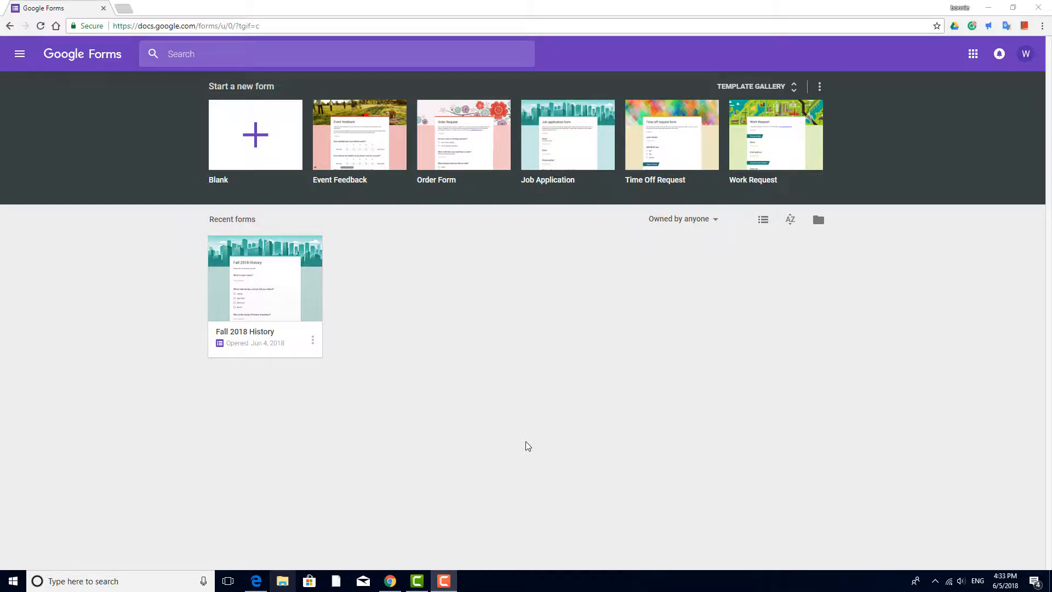
- Create a blank form and title it "History Quiz"
left_click(272, 147)
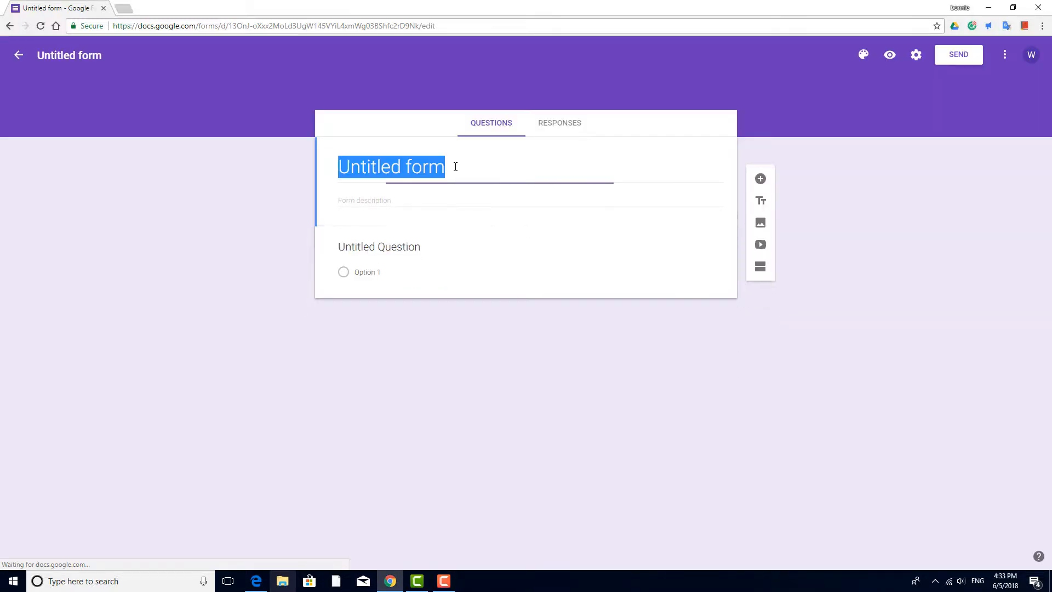
type("History Q")
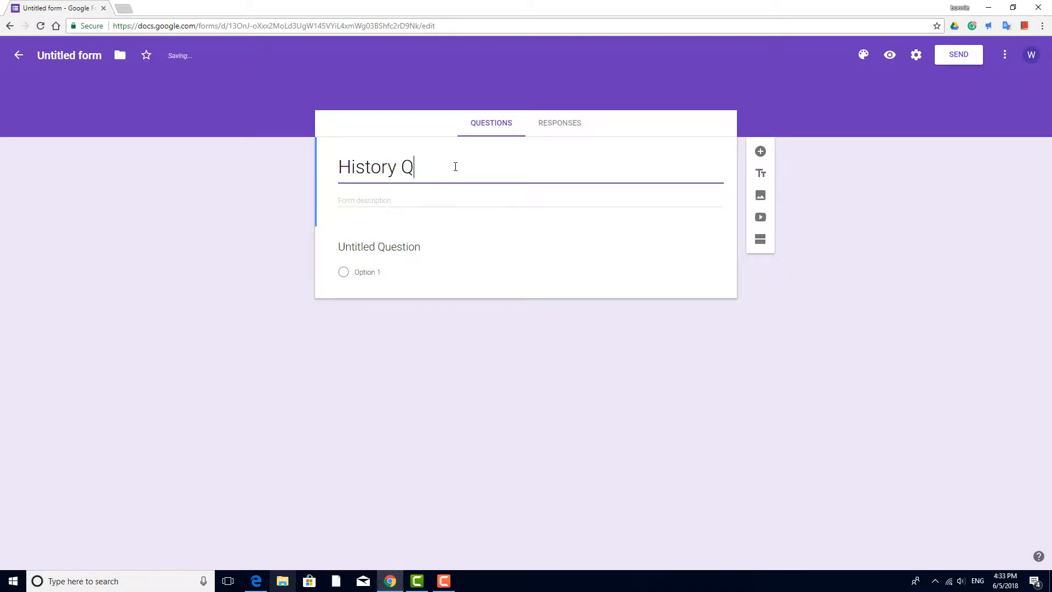
type("uiz")
- Enter the form description "Period 3 May 13, 2018" and name the form file "History Quiz" after its title
left_click(453, 199)
type("Period")
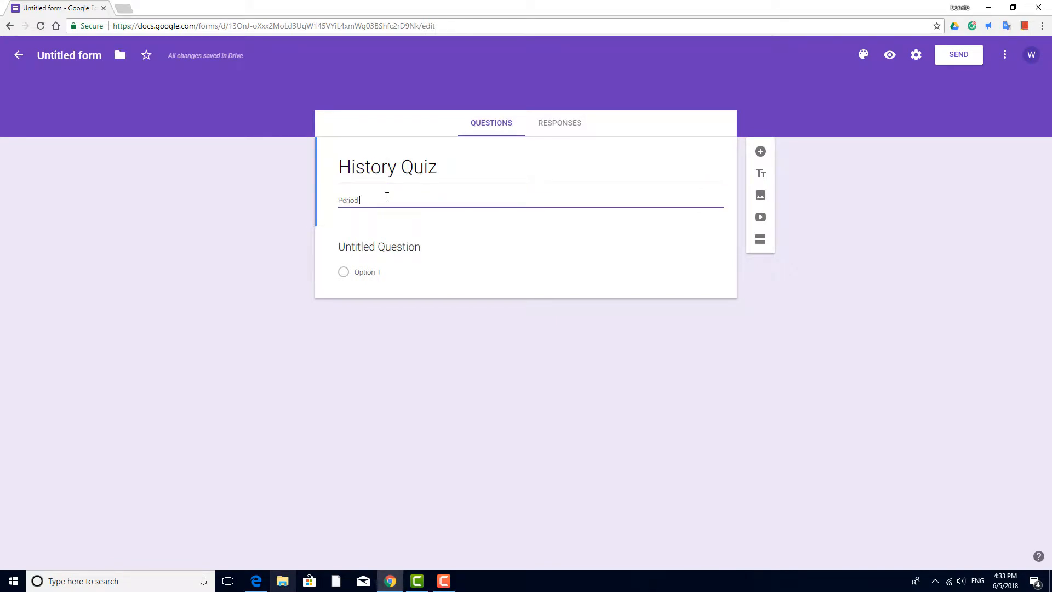
type(" 3 May 18")
type(", 2018")
left_click(68, 57)
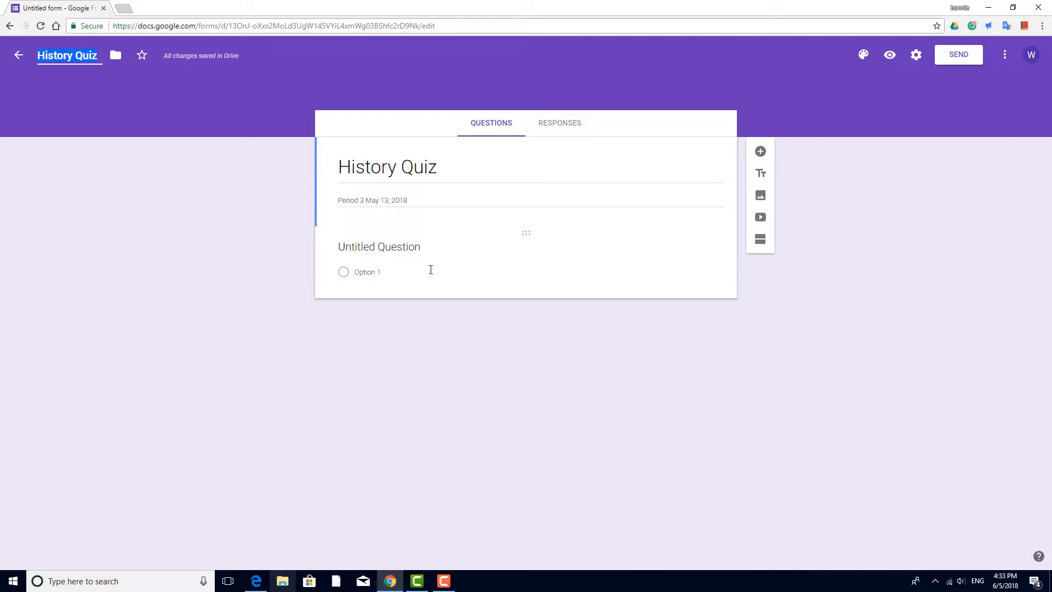
- Delete the default untitled question and add a new section titled "Question 1"
left_click(430, 270)
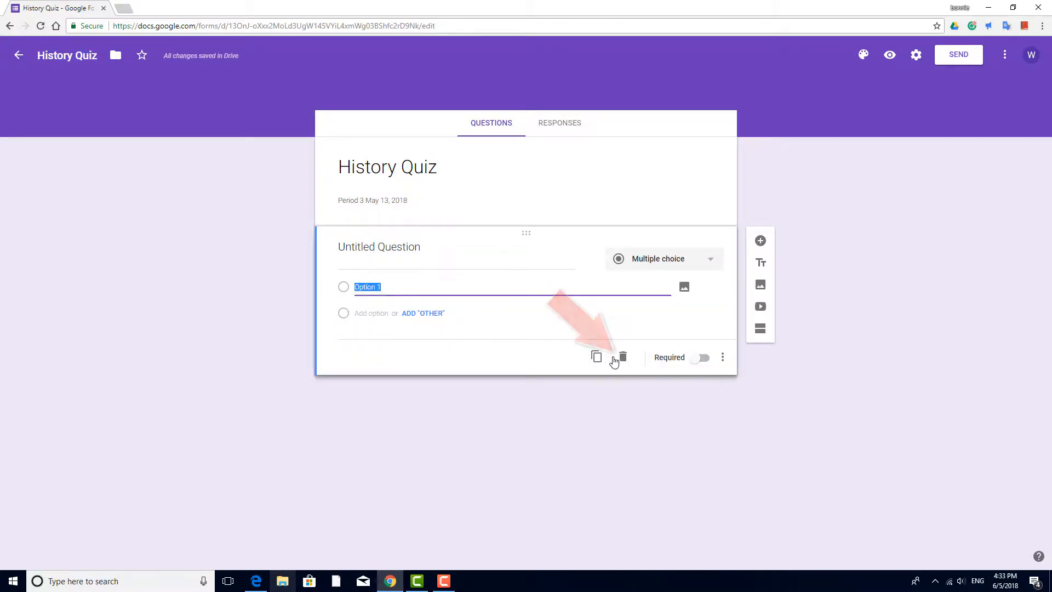
left_click(622, 358)
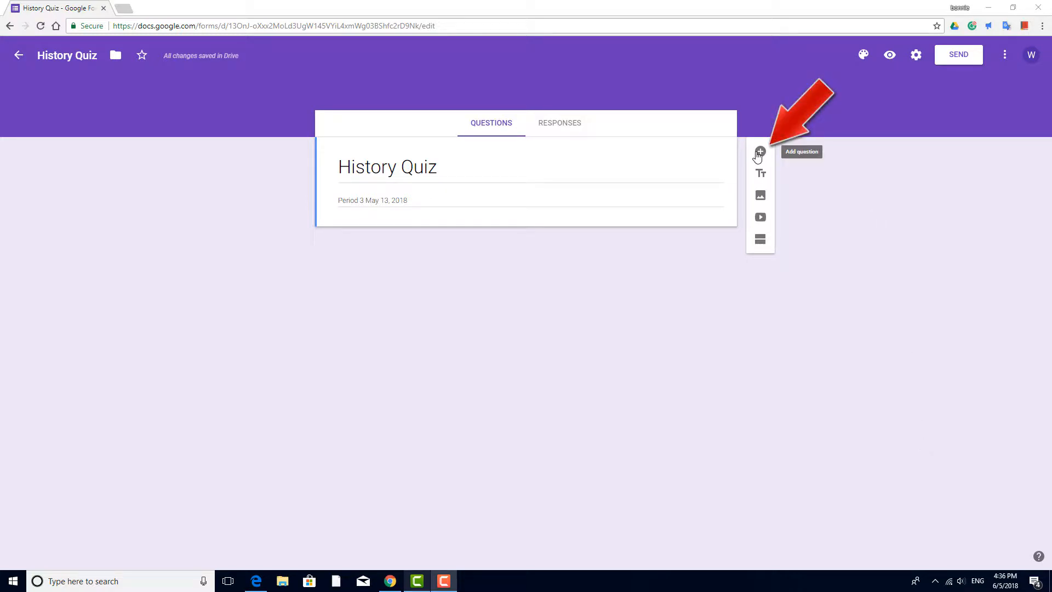
left_click(763, 241)
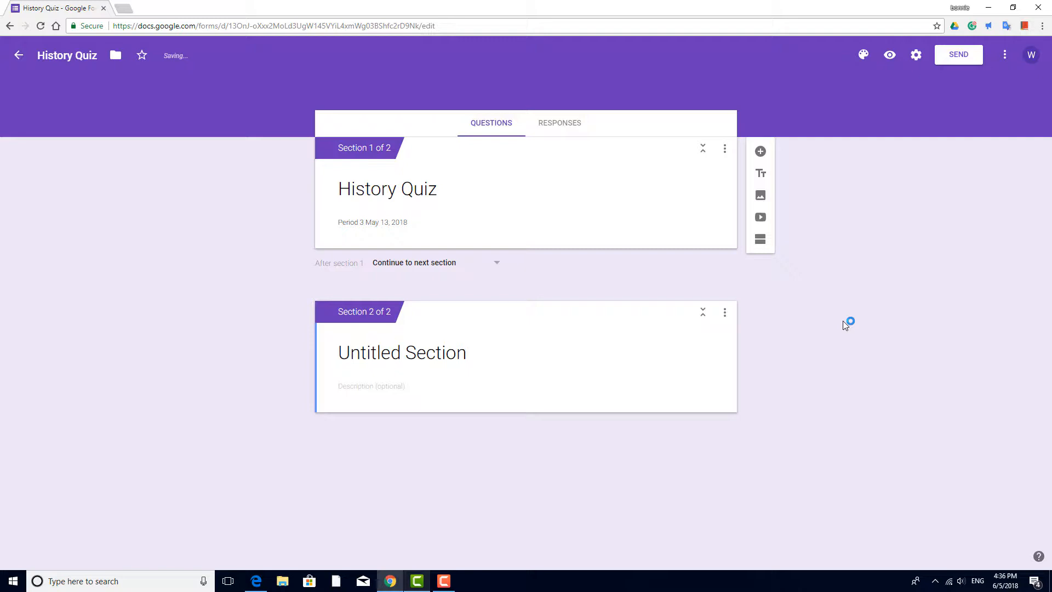
left_click(477, 353)
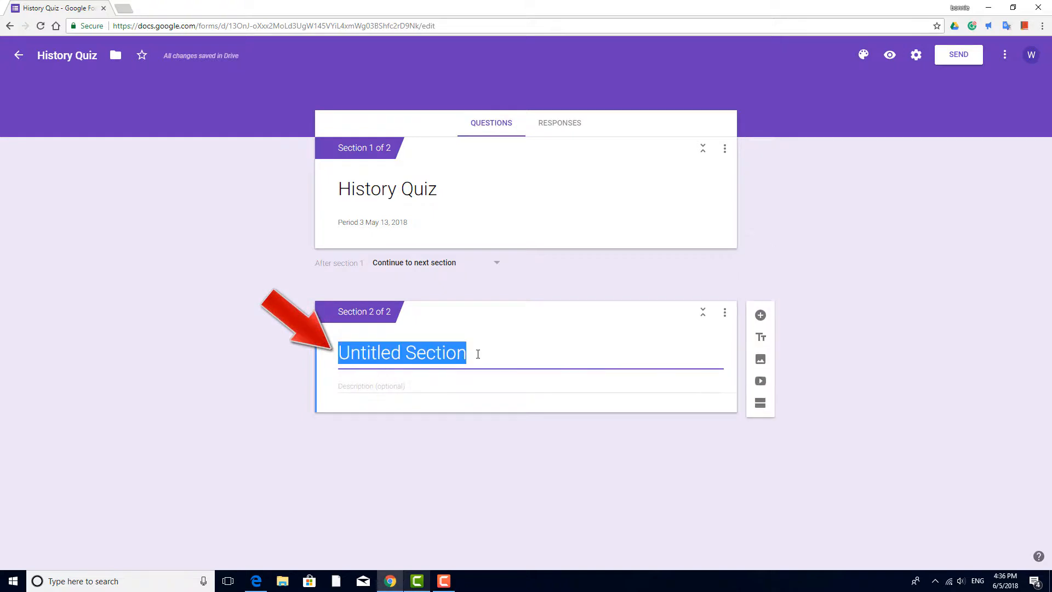
type("Question 1")
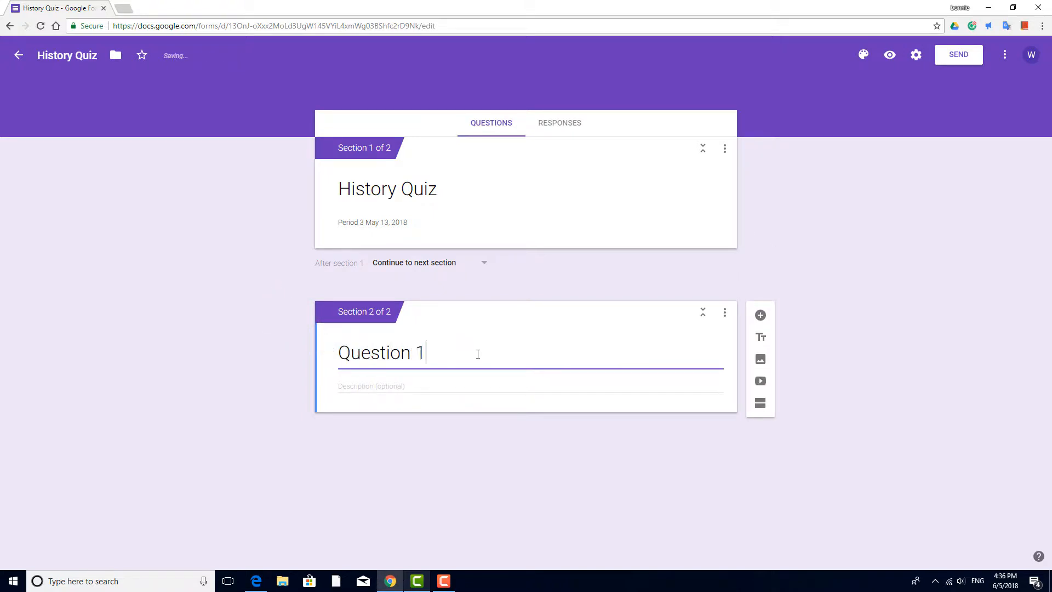
left_click(484, 388)
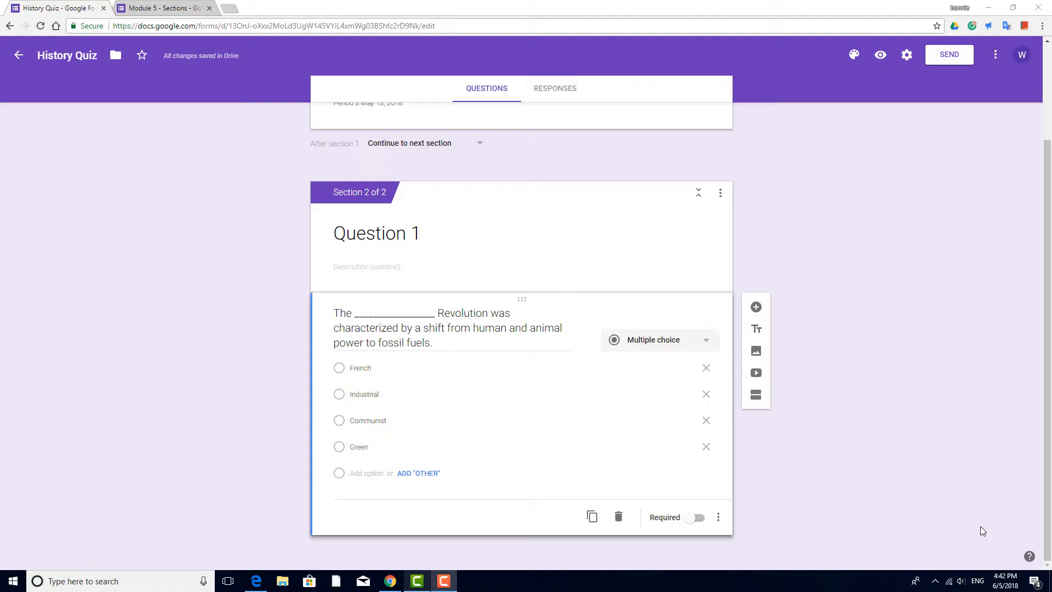
- Add two more sections after the Question 1 section, titled "Question 1 Review" and "Question 2"
left_click(756, 395)
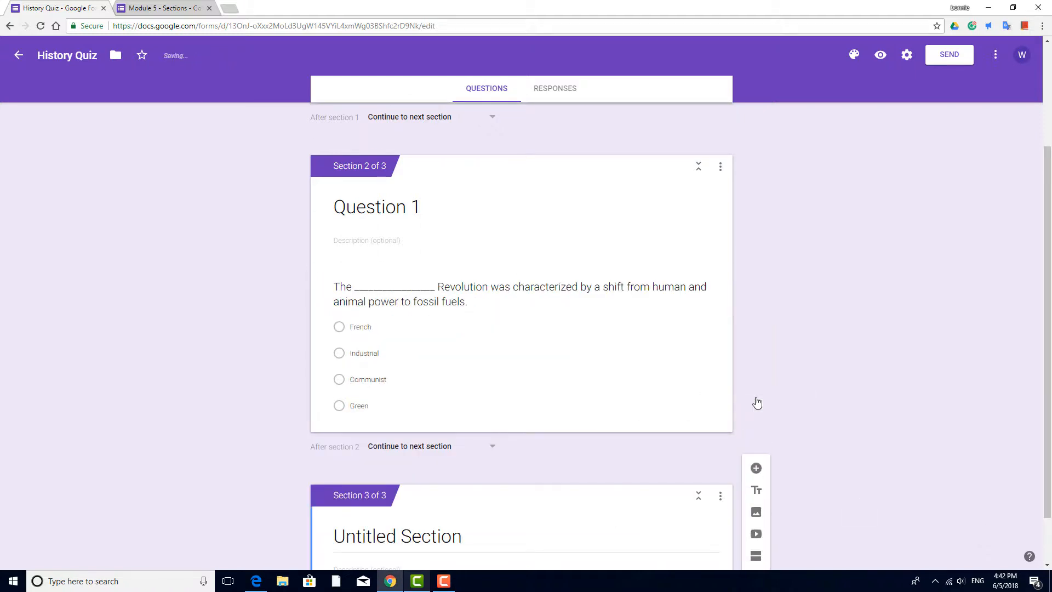
left_click(756, 525)
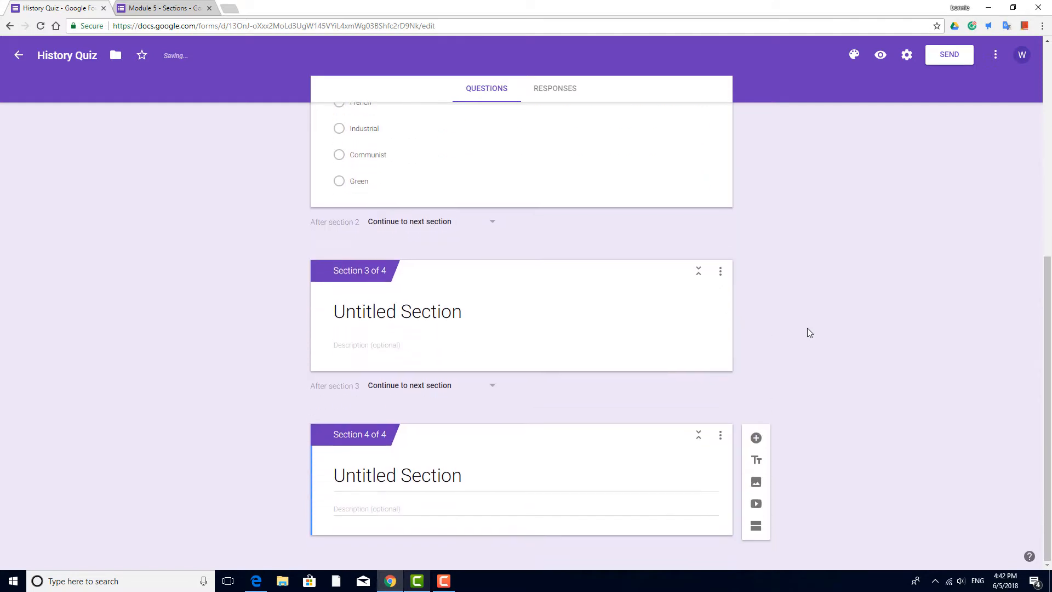
left_click(445, 312)
key("BackSpace")
type("Questio")
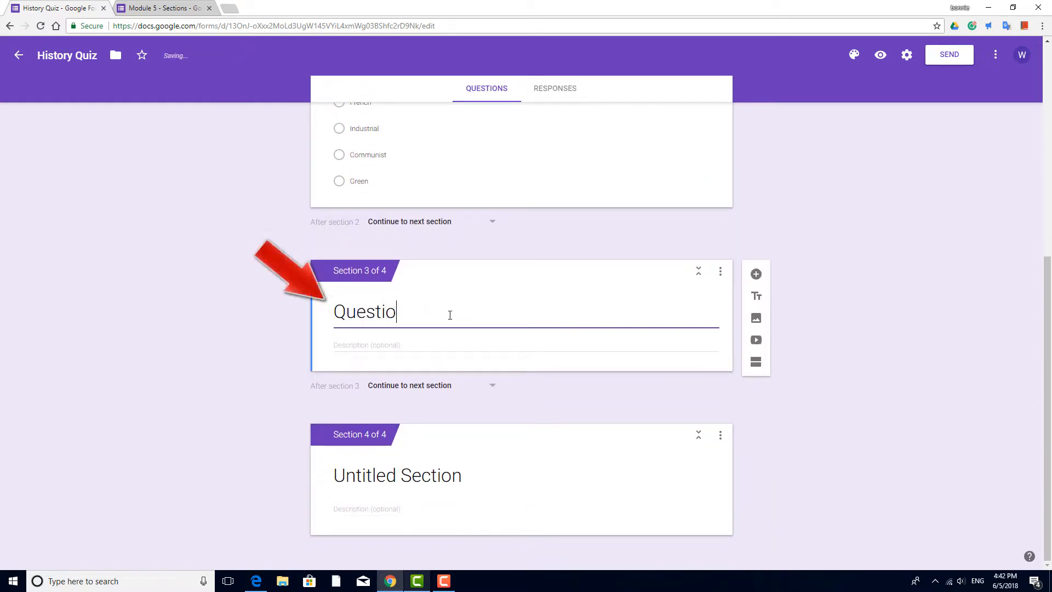
type("n 1 Review")
left_click(437, 475)
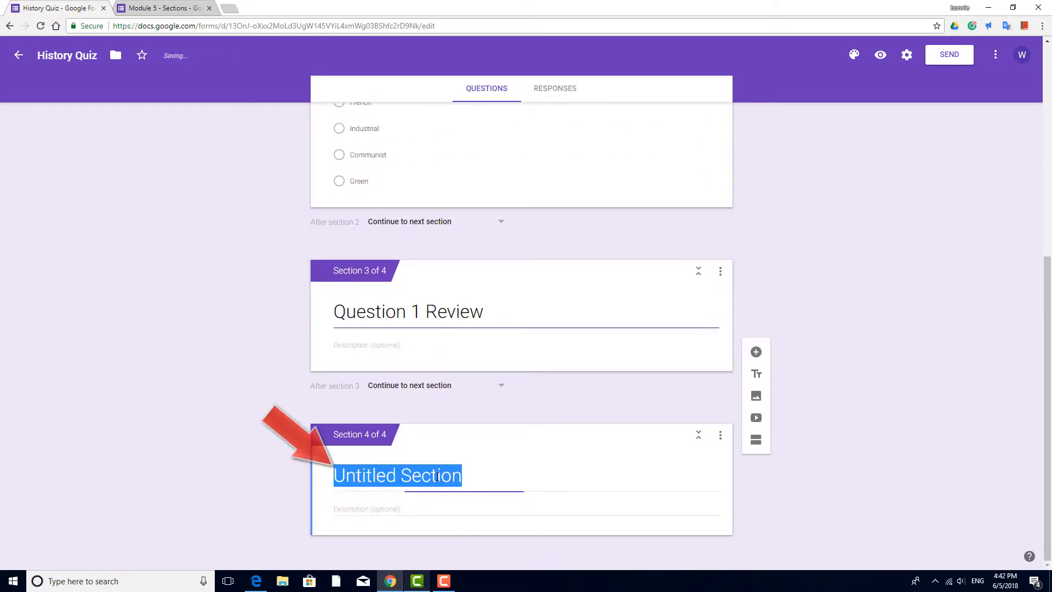
type("Question 2")
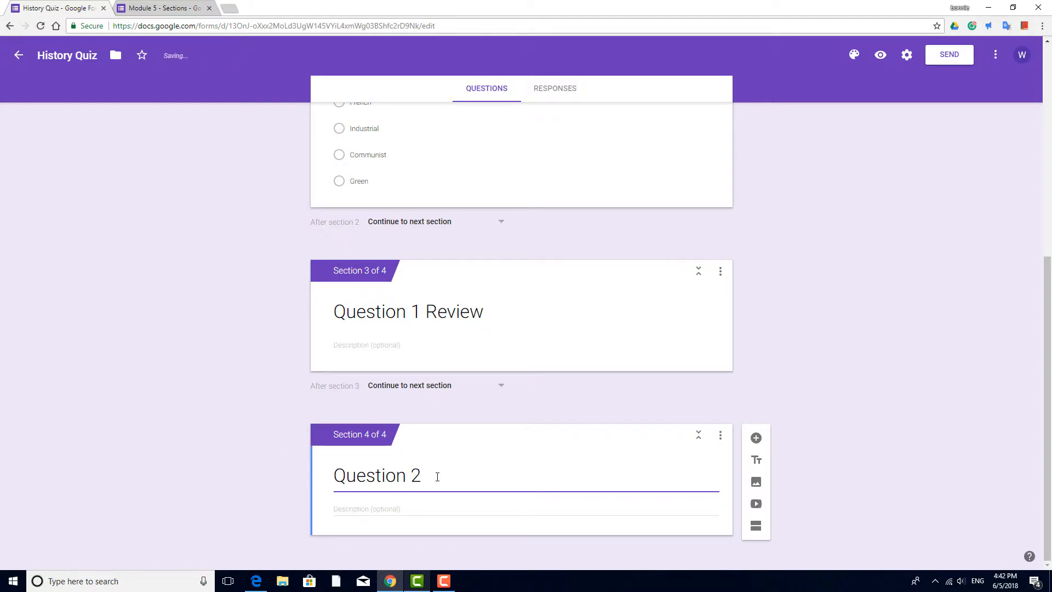
left_click(437, 504)
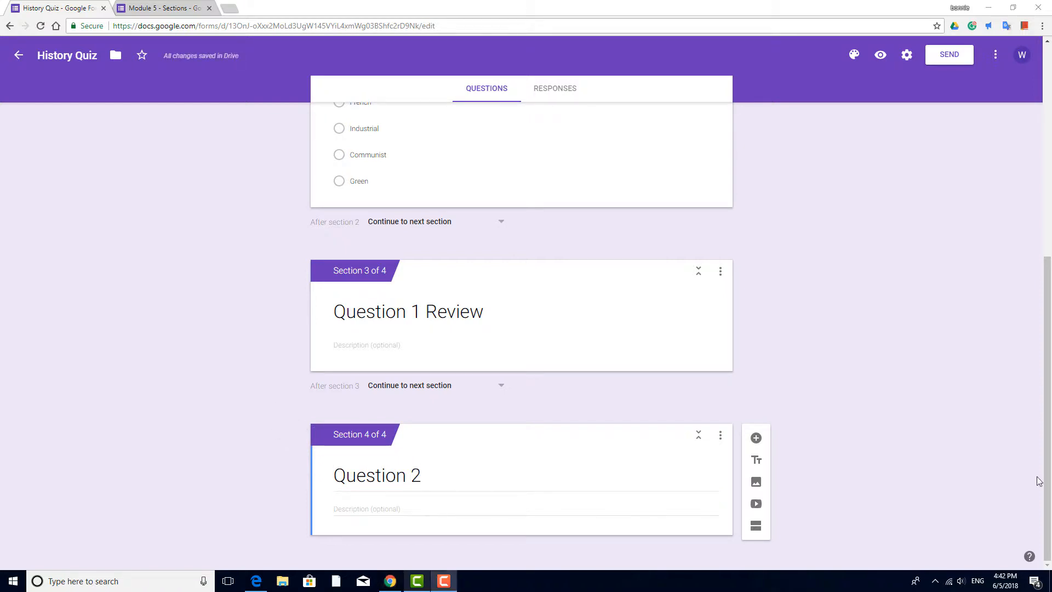
- Enable going to a section based on the answer for the multiple-choice question in the Question 1 section
scroll(935, 466, "up", 3)
scroll(934, 471, "up", 1)
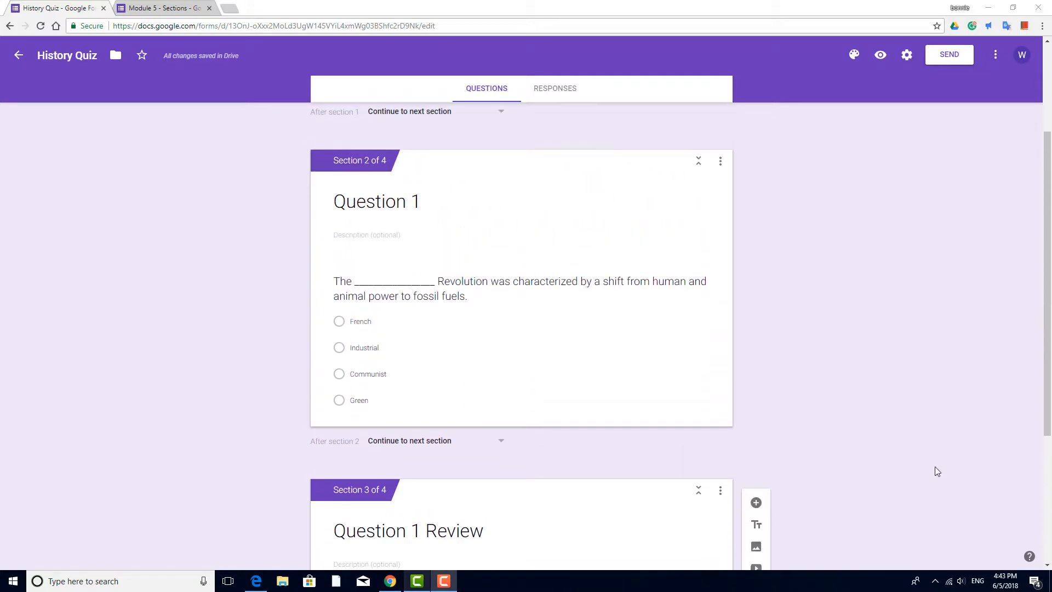
left_click(685, 356)
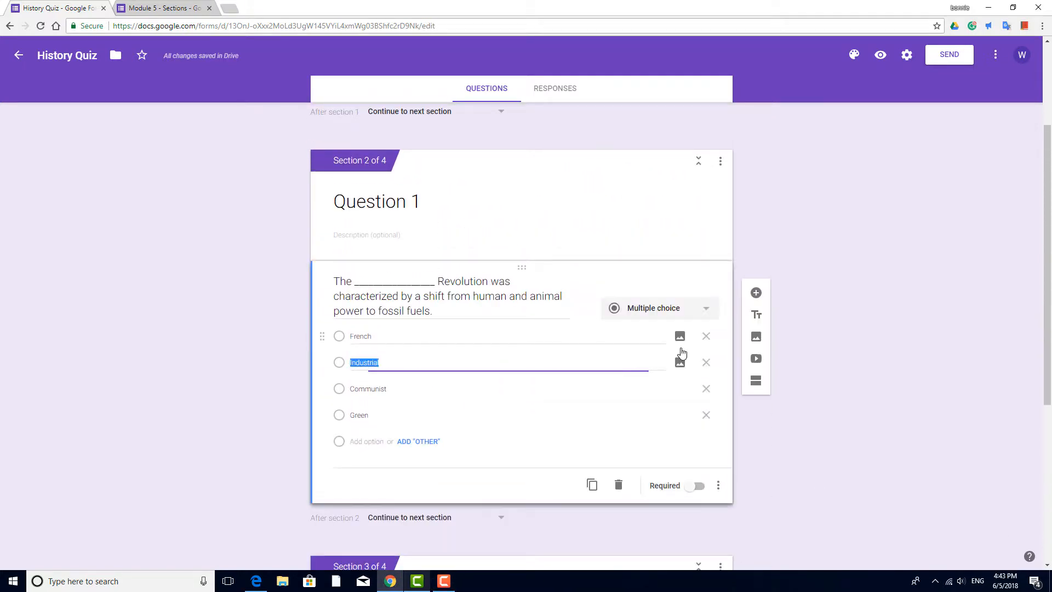
left_click(719, 486)
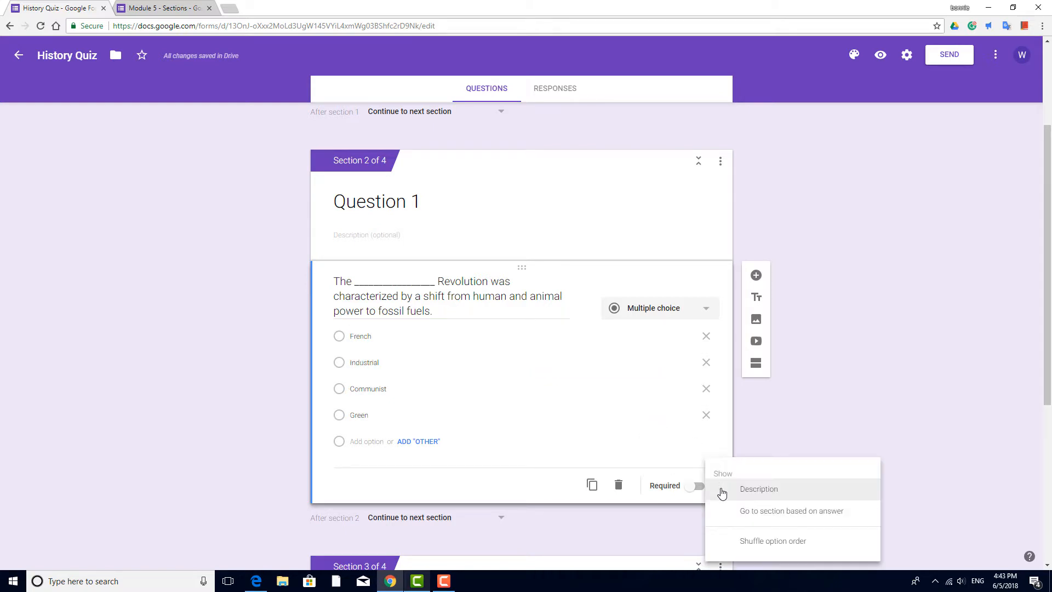
left_click(773, 512)
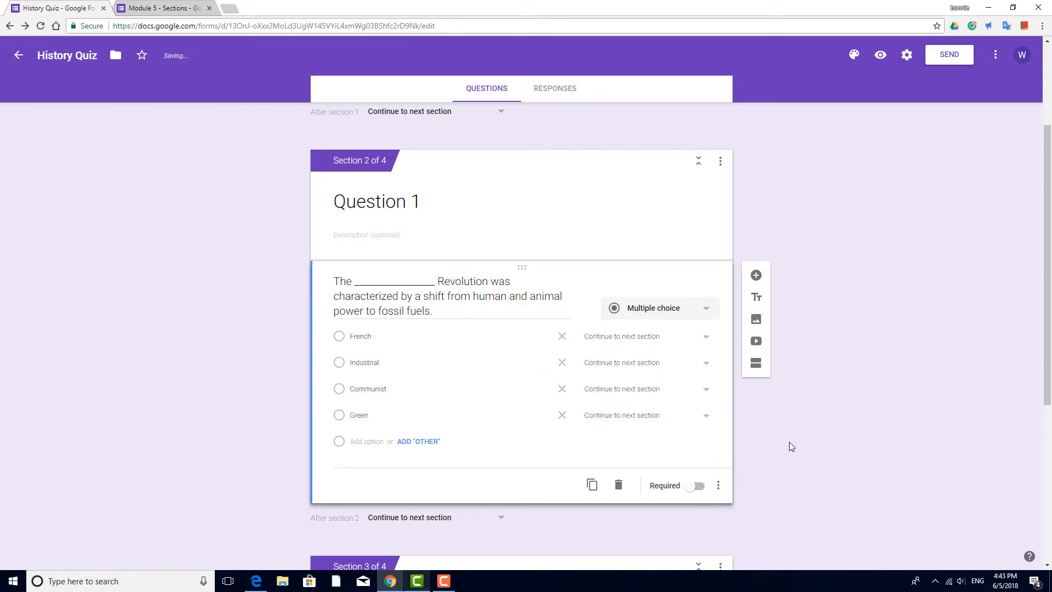
- Route the answers French, Communist and Green to section 3 (Question 1 Review) and Industrial to section 4 (Question 2)
left_click(706, 339)
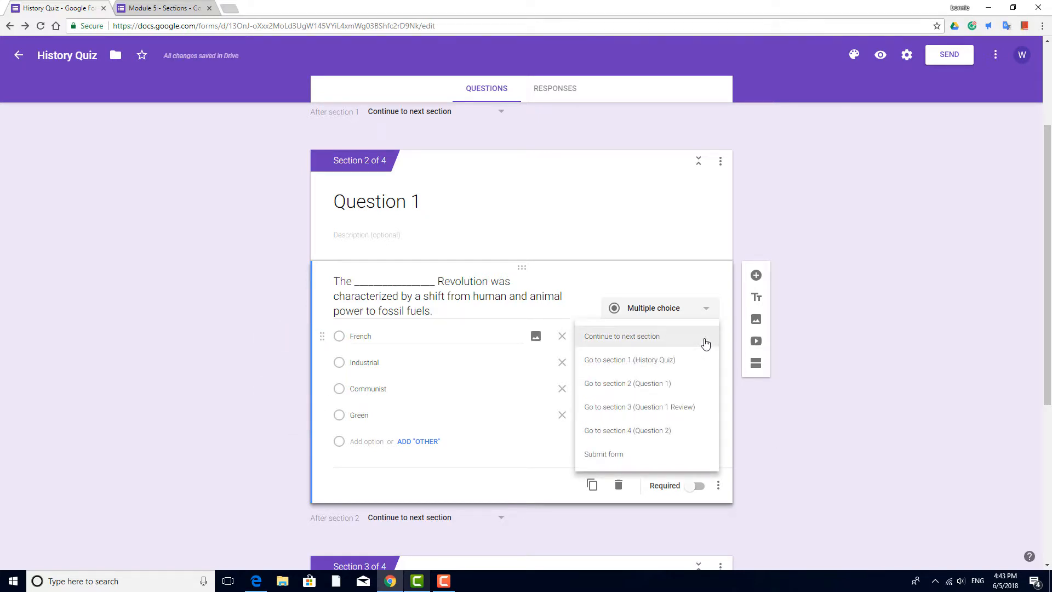
left_click(684, 412)
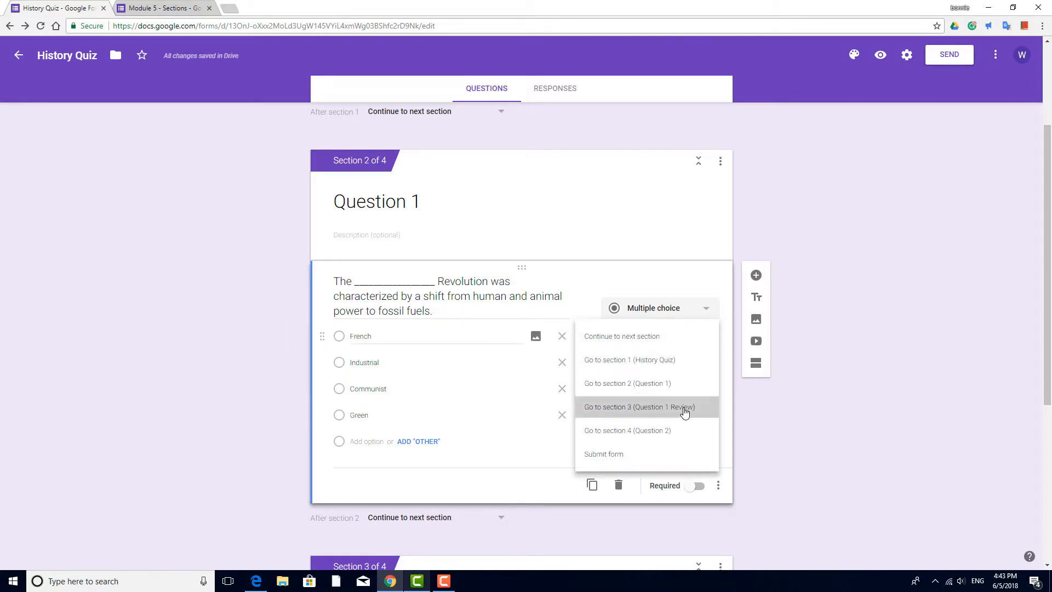
left_click(707, 389)
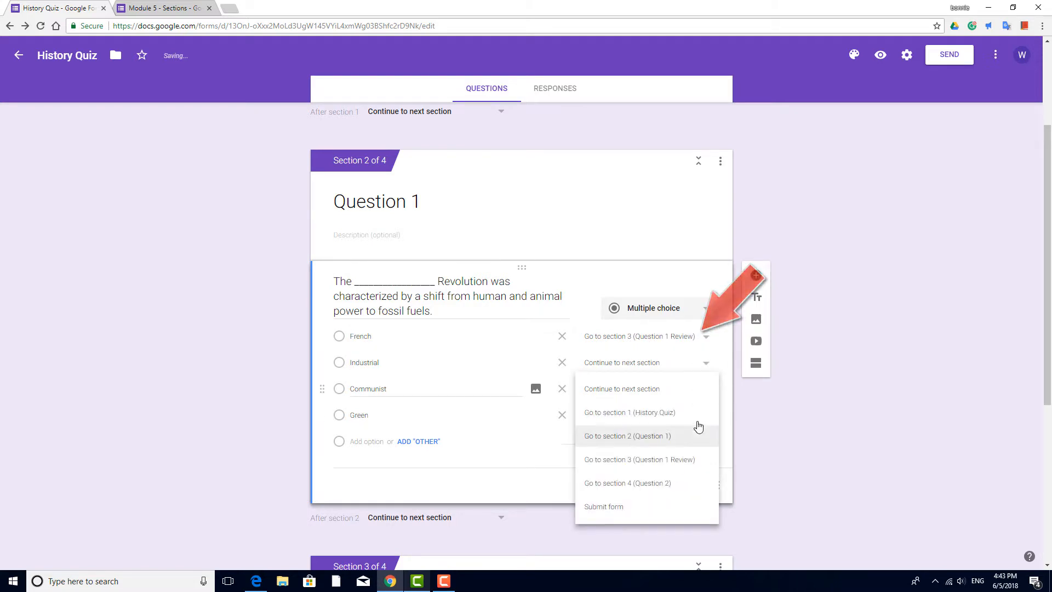
left_click(696, 459)
left_click(706, 415)
left_click(698, 489)
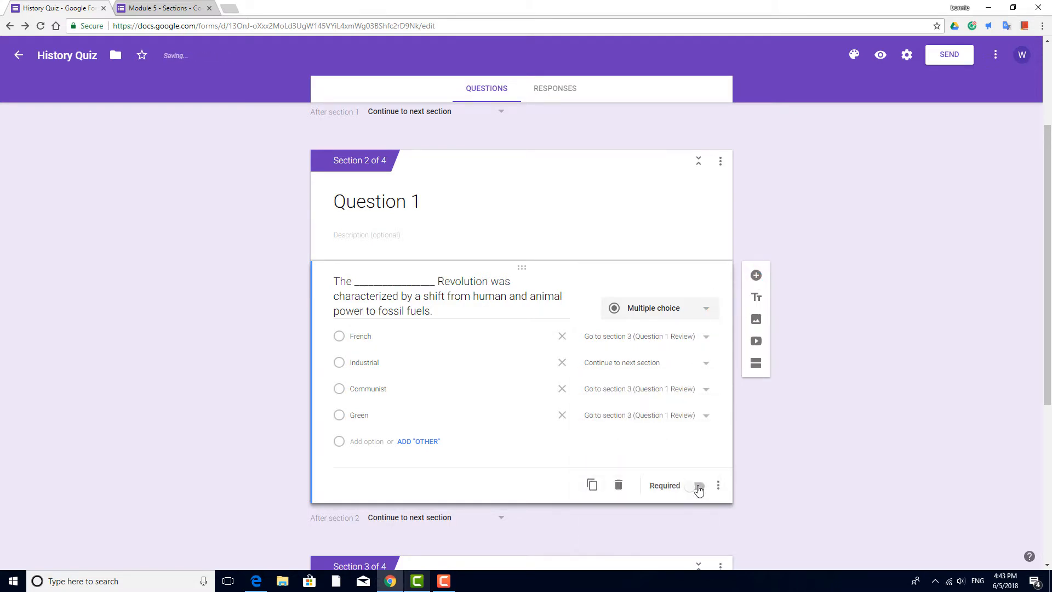
left_click(703, 365)
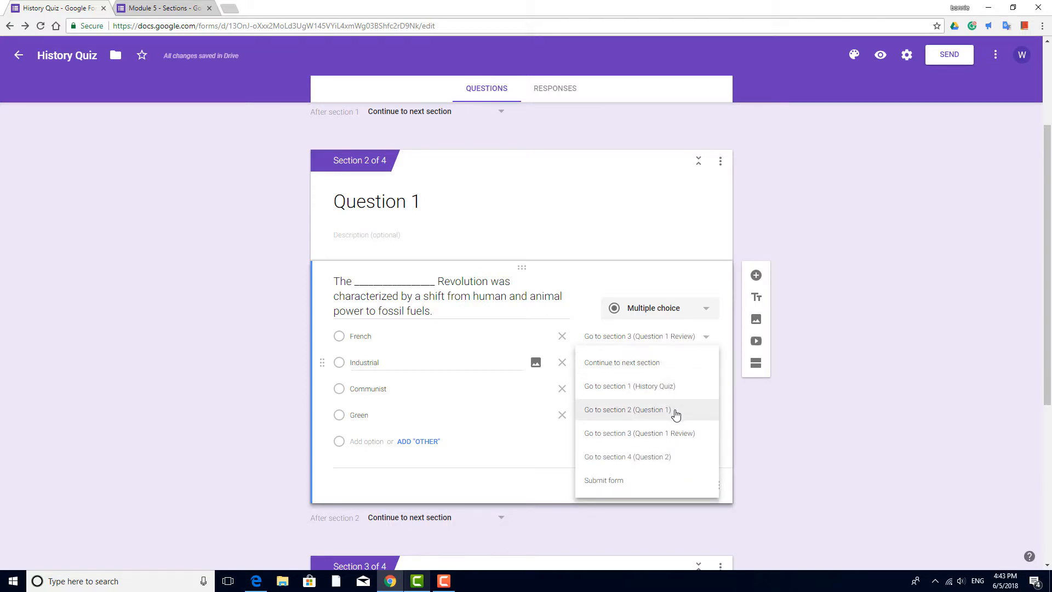
left_click(673, 456)
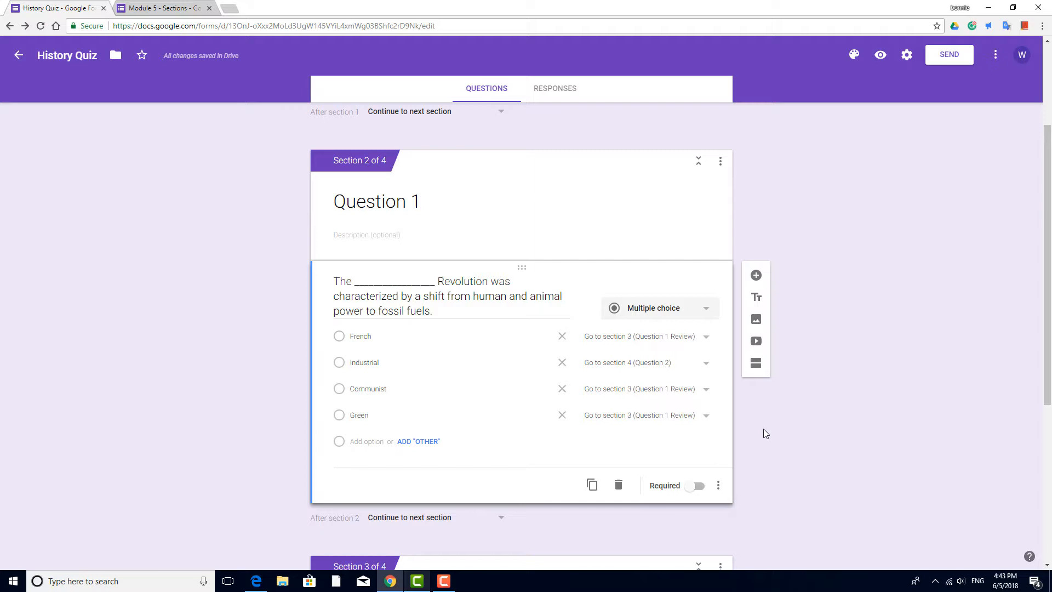
- Add a question to the Question 1 Review section
scroll(911, 321, "down", 5)
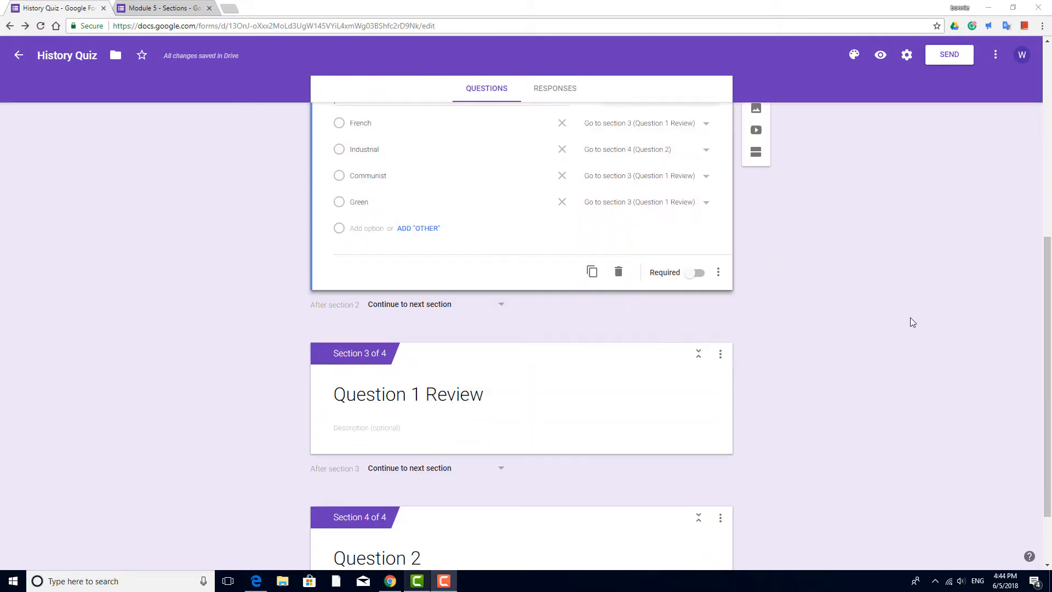
left_click(608, 364)
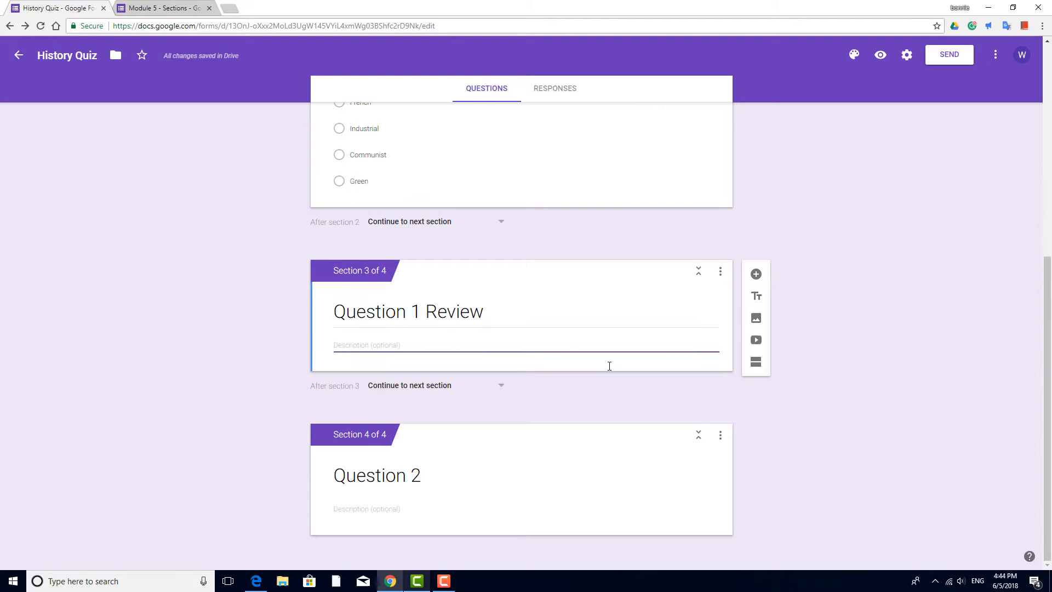
left_click(757, 274)
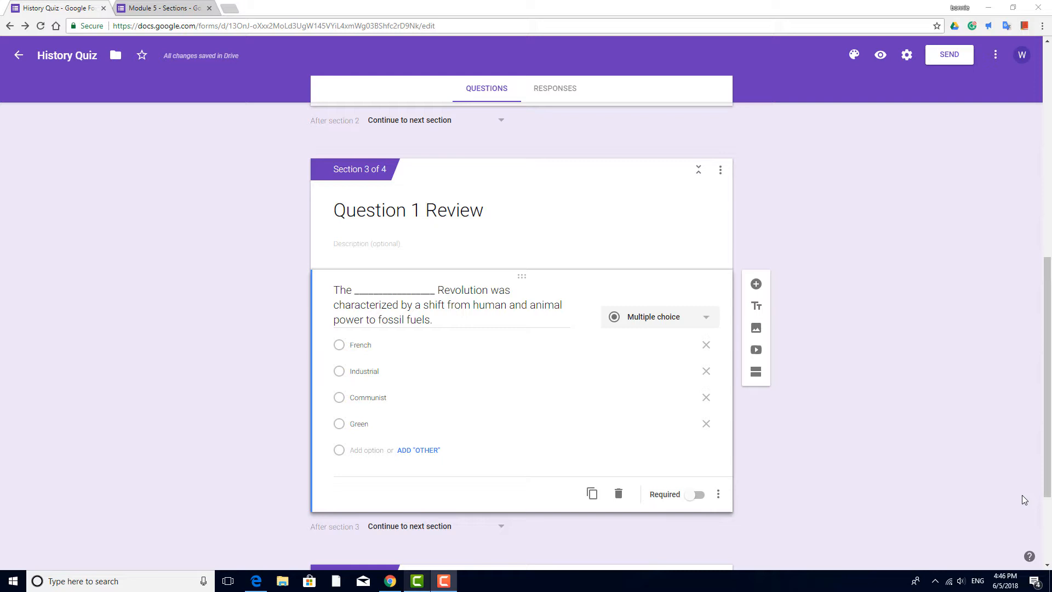
- Insert an image below the review question by searching for "industrial revolution" and choosing the first result
left_click(757, 329)
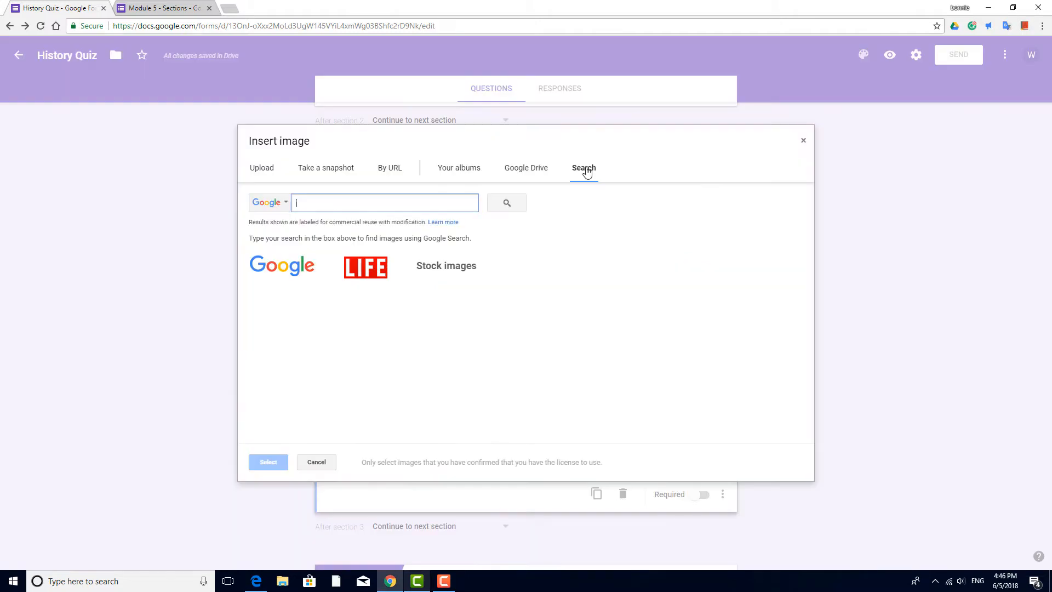
type("industrial revolution")
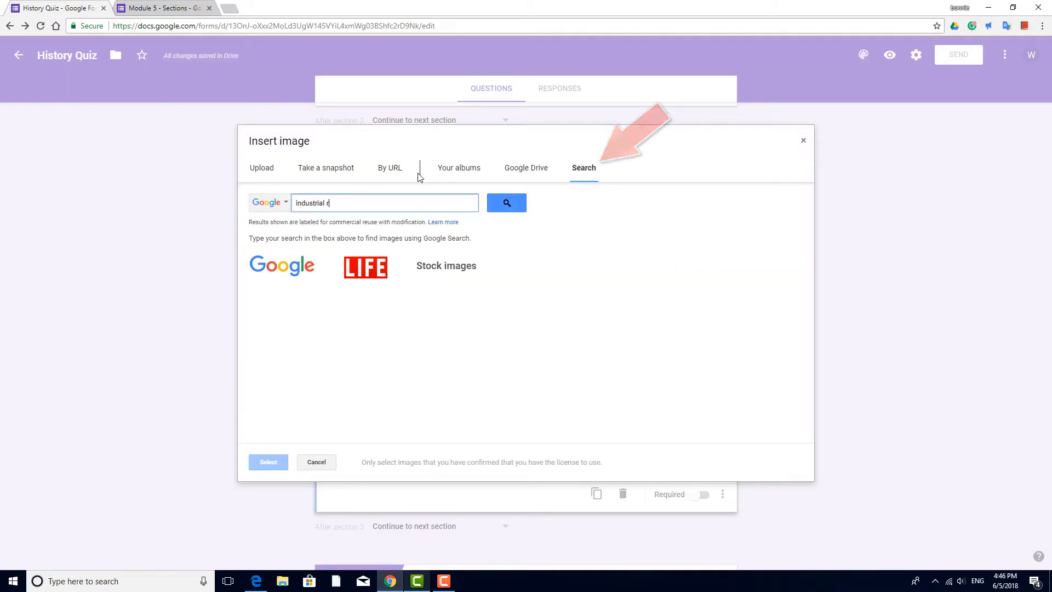
left_click(523, 212)
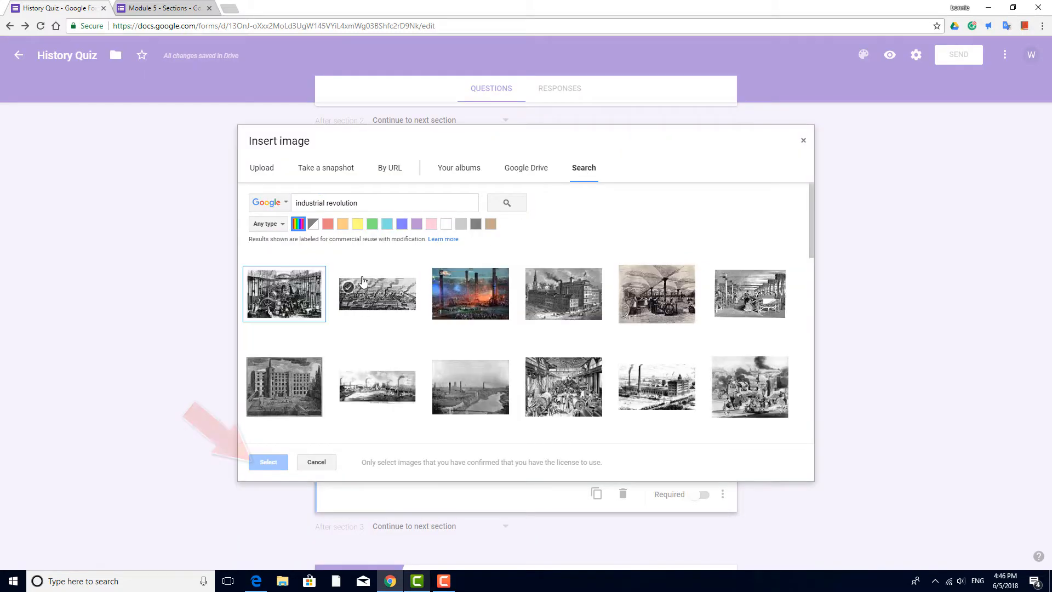
left_click(284, 293)
left_click(274, 463)
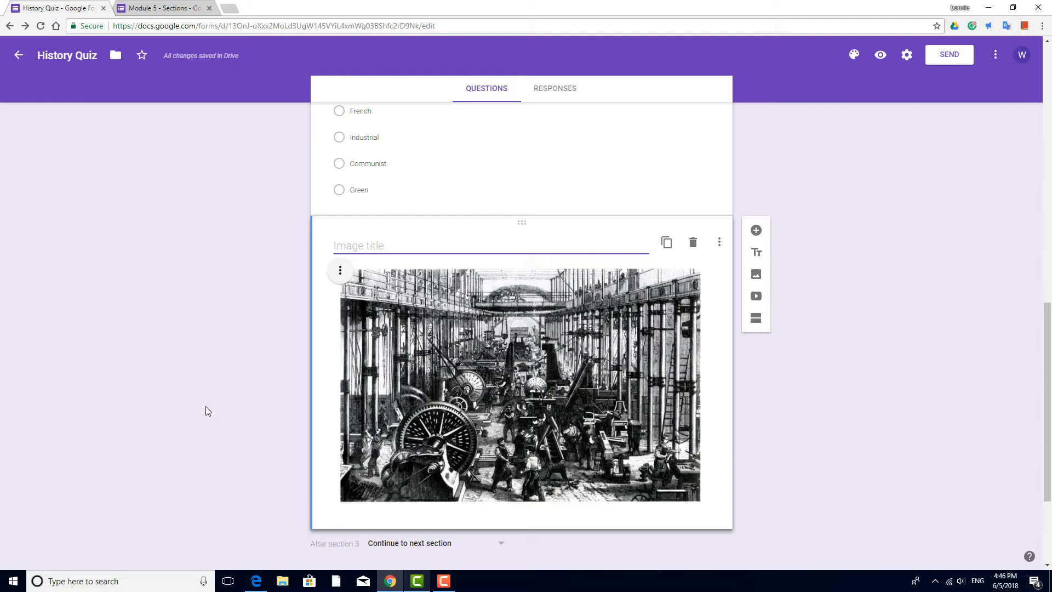
- Add a section titled "Question 2 Review" after the Question 2 section and add a question to it
scroll(207, 411, "down", 3)
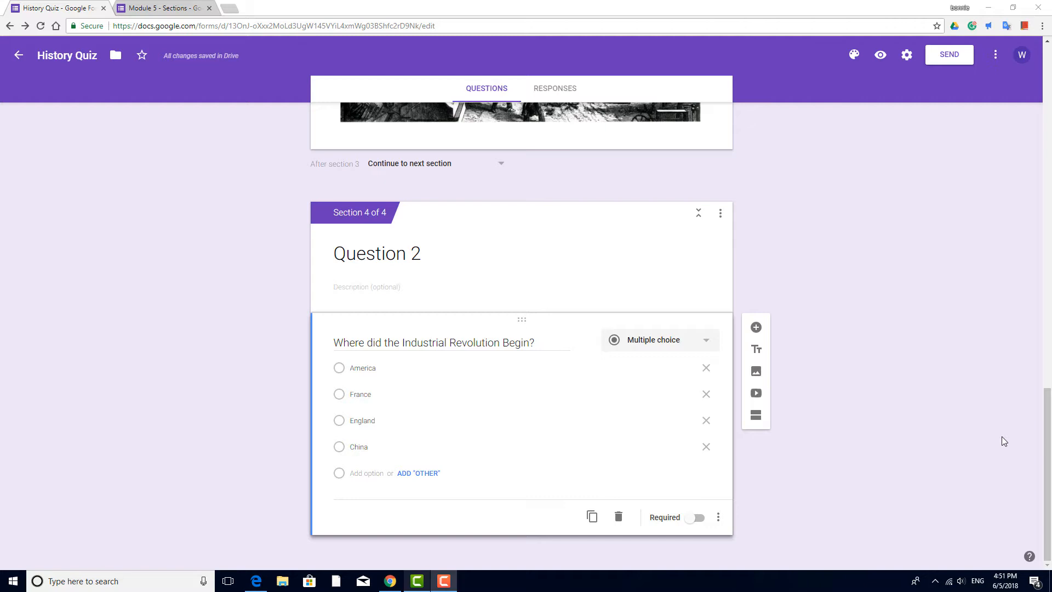
left_click(756, 417)
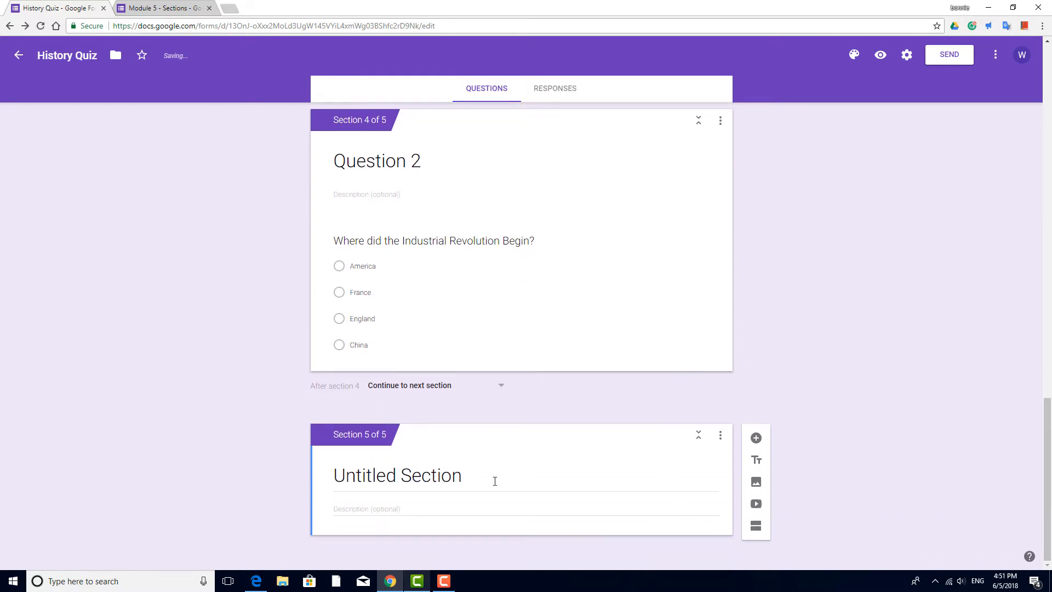
left_click(495, 480)
type("Question 2 Rei")
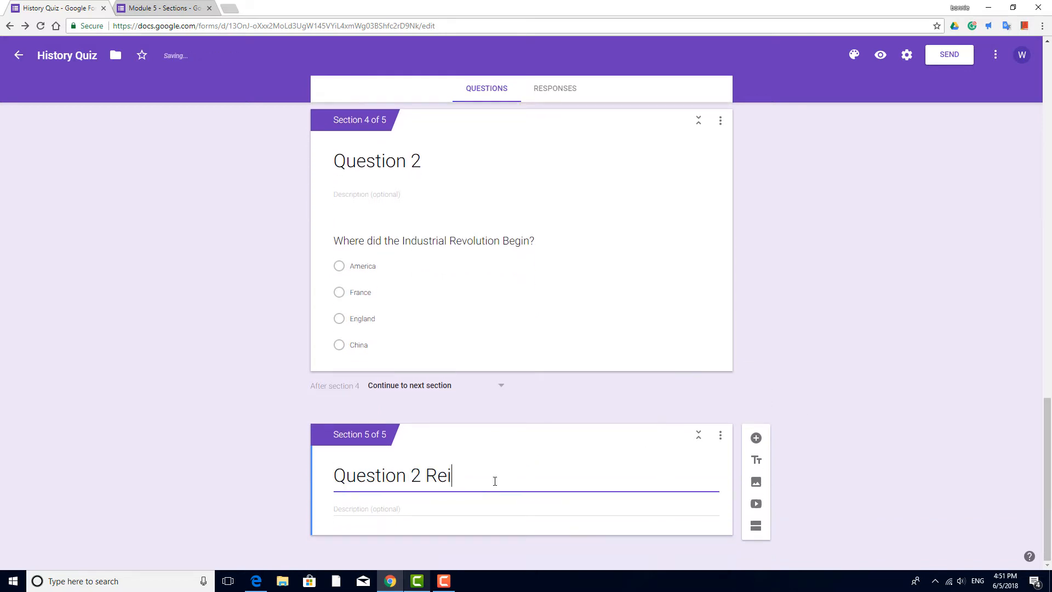
key("BackSpace")
type("view")
left_click(756, 437)
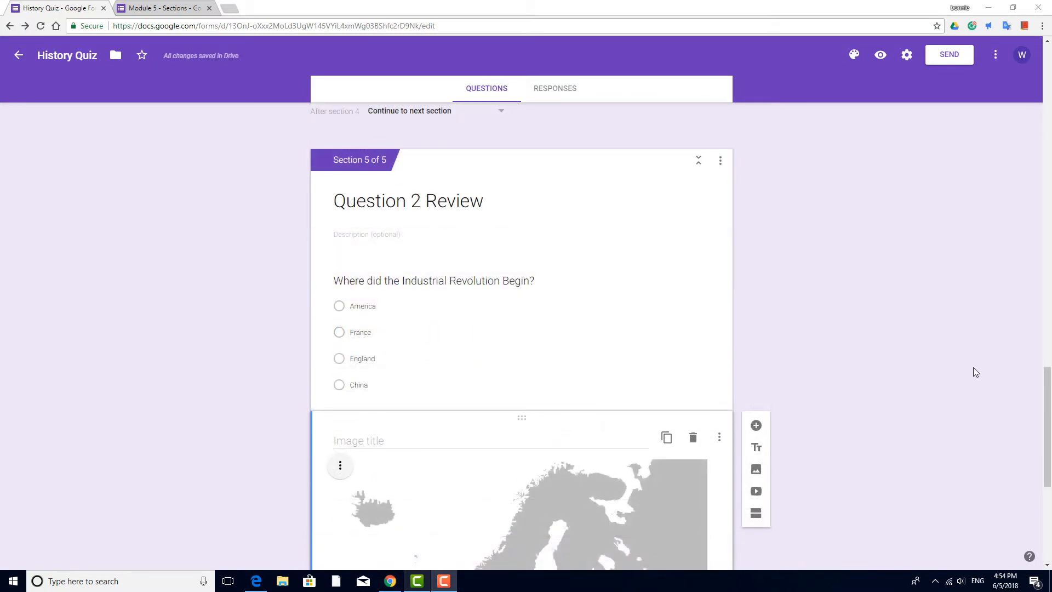
- Shrink the Europe map image below the review question in the Question 2 Review section
scroll(973, 367, "down", 4)
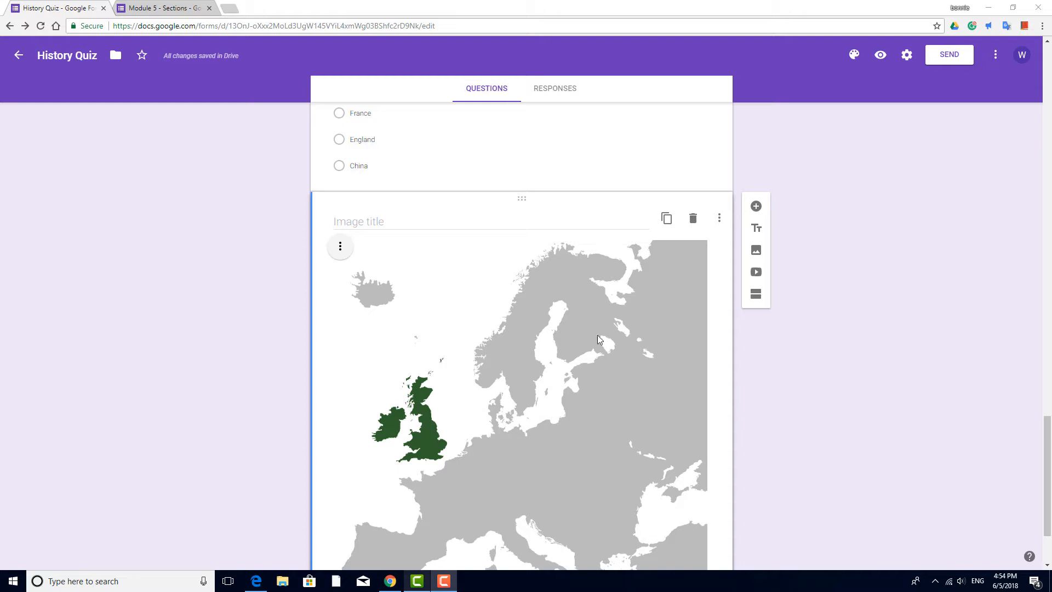
left_click(567, 321)
left_click_drag(333, 239, 605, 371)
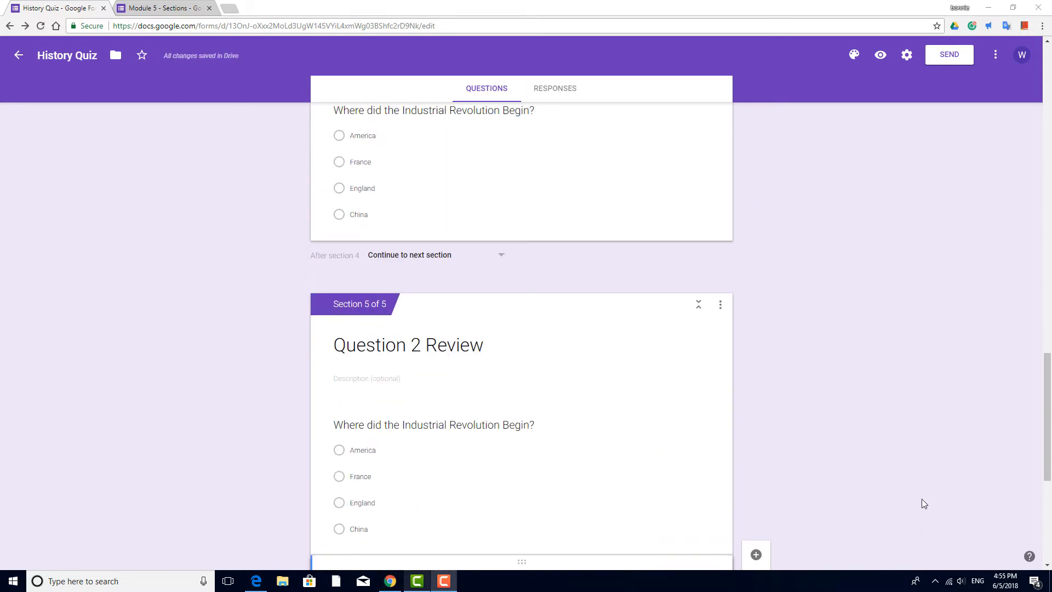
- Enable going to a section based on the answer for the multiple-choice question in the Question 2 section
scroll(921, 498, "up", 3)
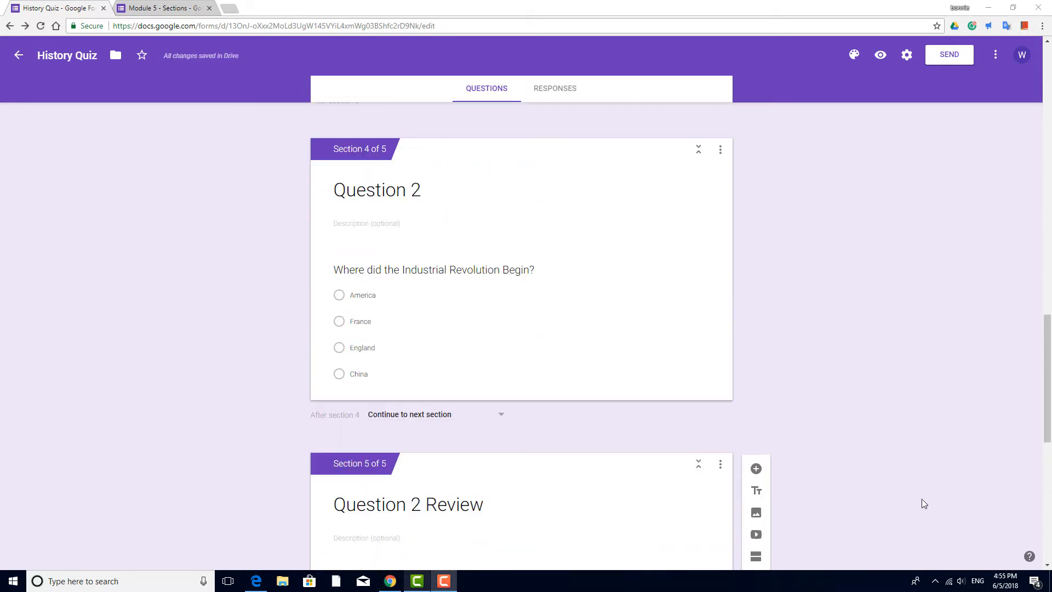
left_click(542, 343)
left_click(718, 459)
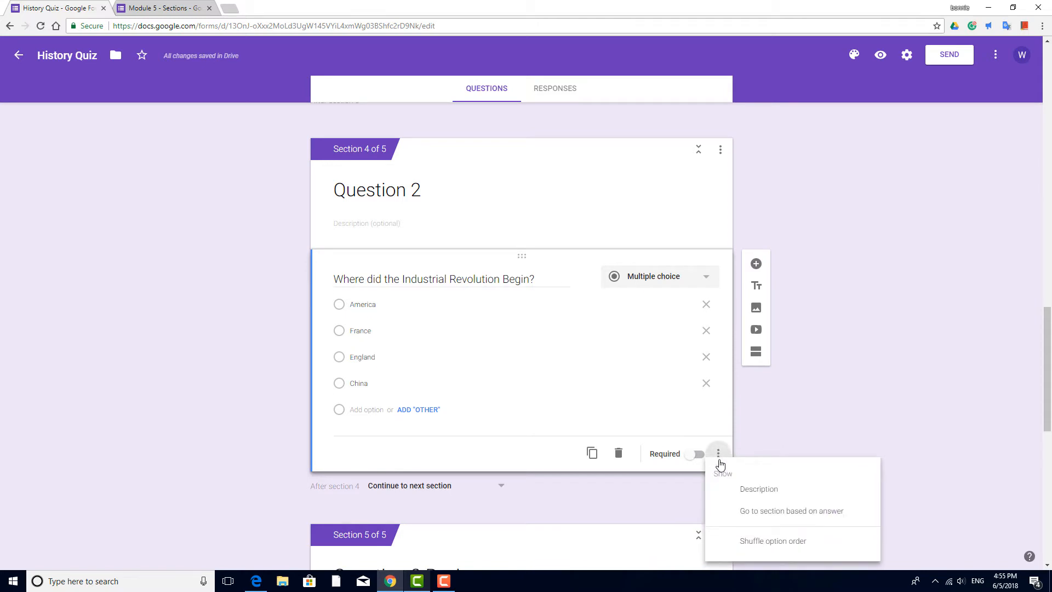
left_click(763, 511)
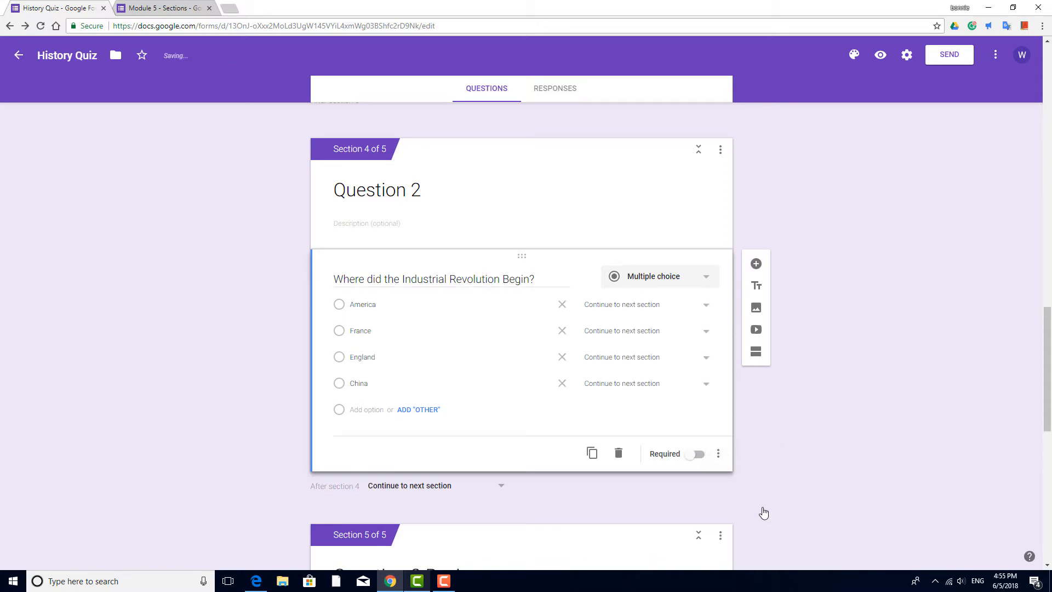
- Route the answers America, France and China to section 5 (Question 2 Review) and England to Submit form
left_click(705, 305)
left_click(690, 422)
left_click(700, 332)
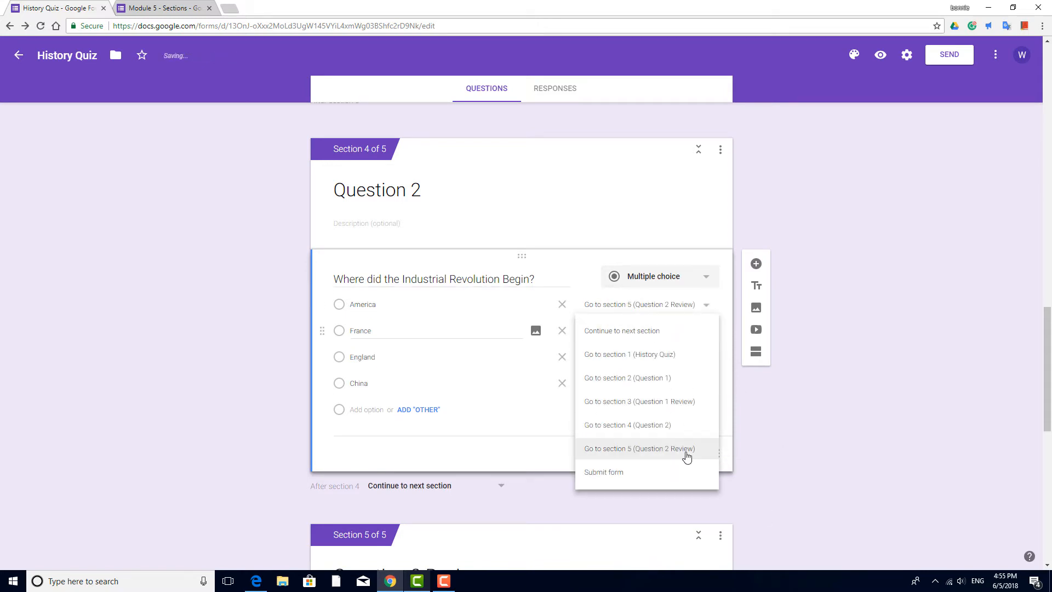
left_click(685, 453)
left_click(703, 385)
left_click(696, 509)
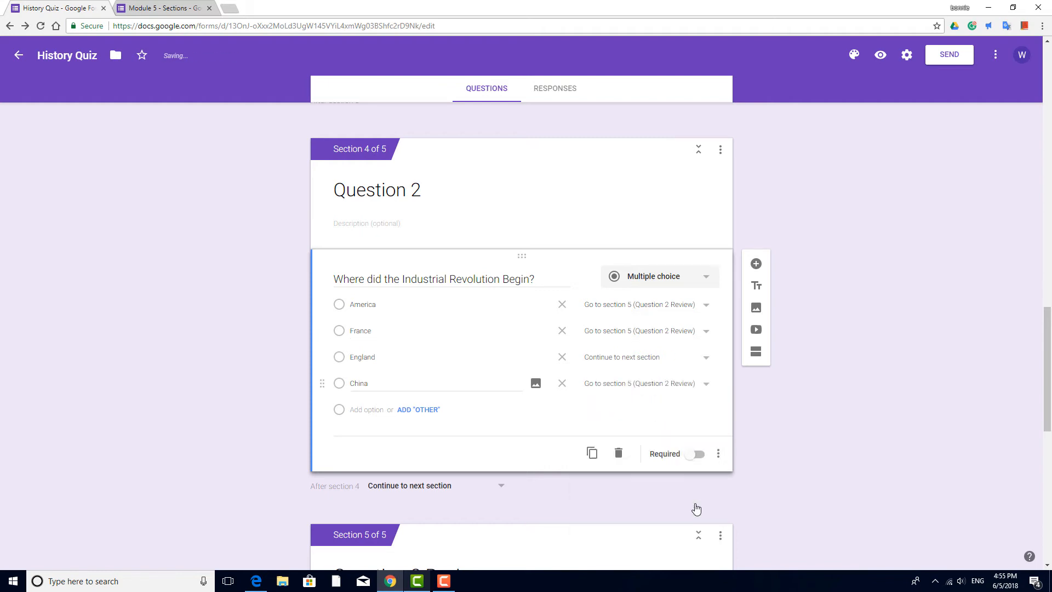
left_click(707, 360)
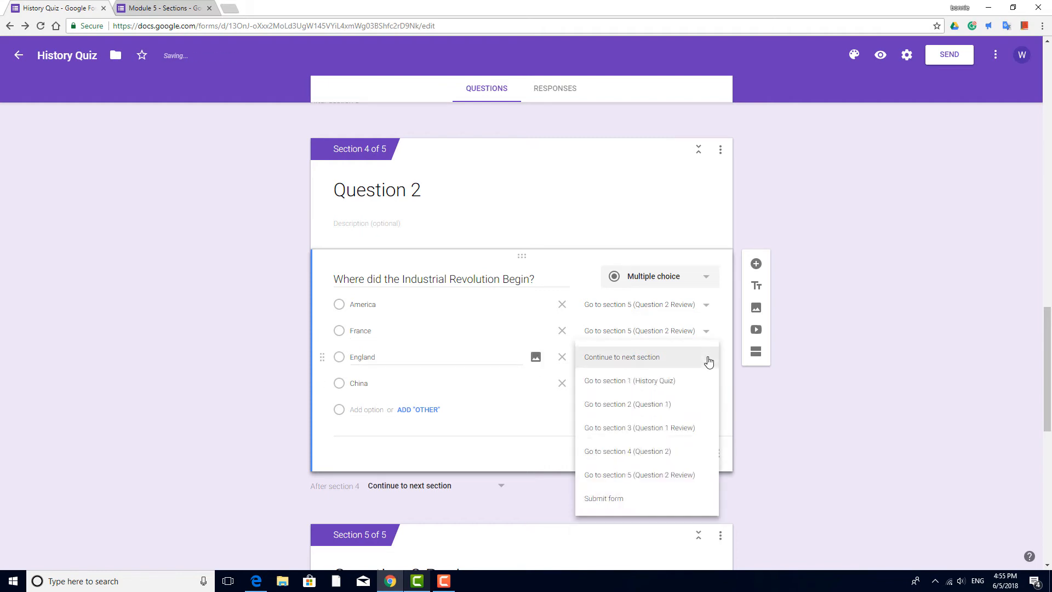
left_click(622, 504)
- Set the form's confirmation message to "You're all done!" in the presentation settings and save them
scroll(772, 442, "up", 20)
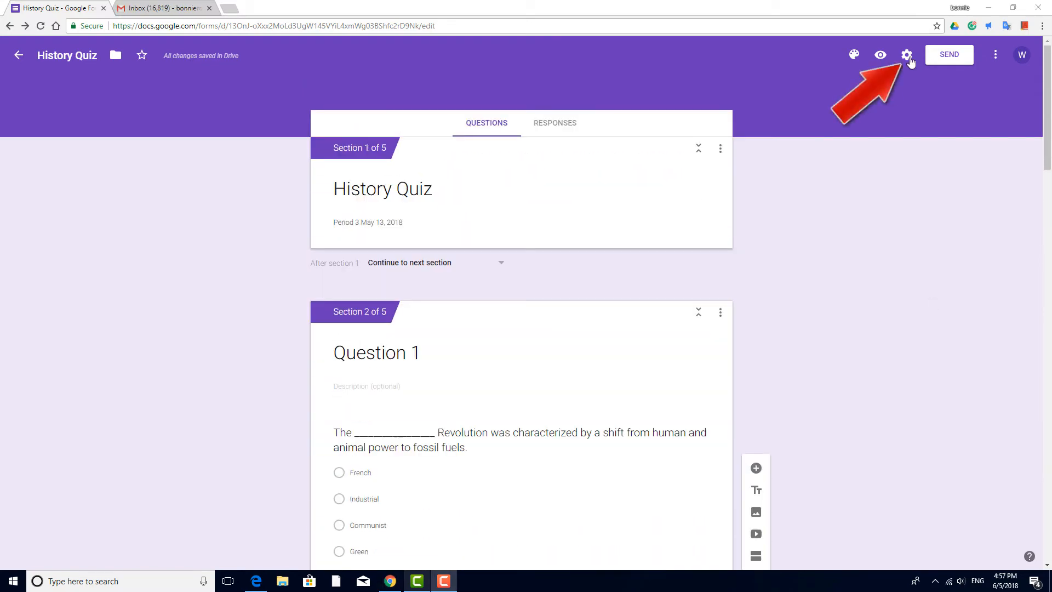
left_click(907, 56)
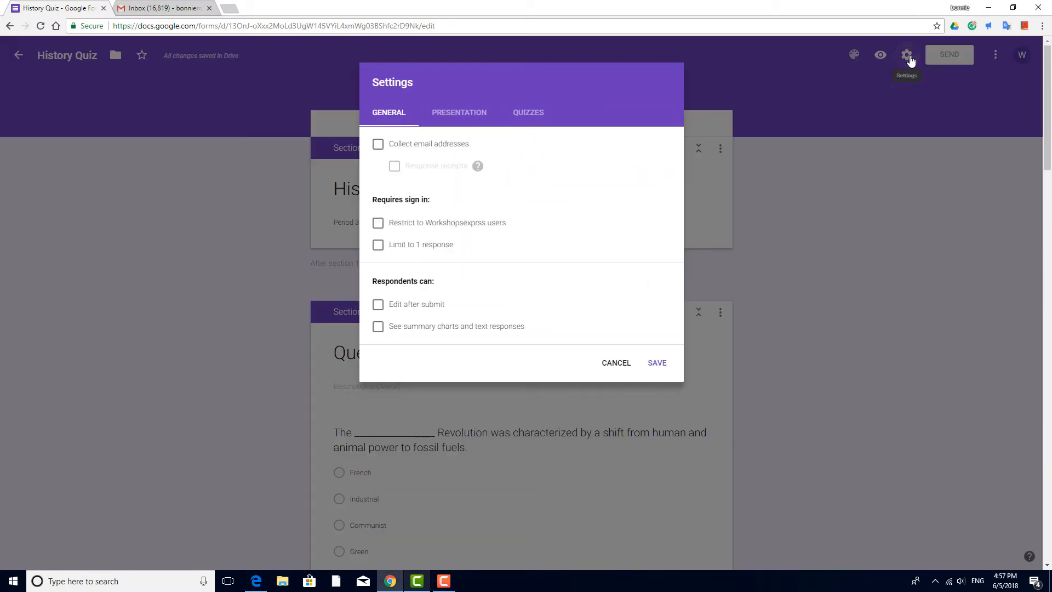
left_click(469, 113)
type("You're all done!")
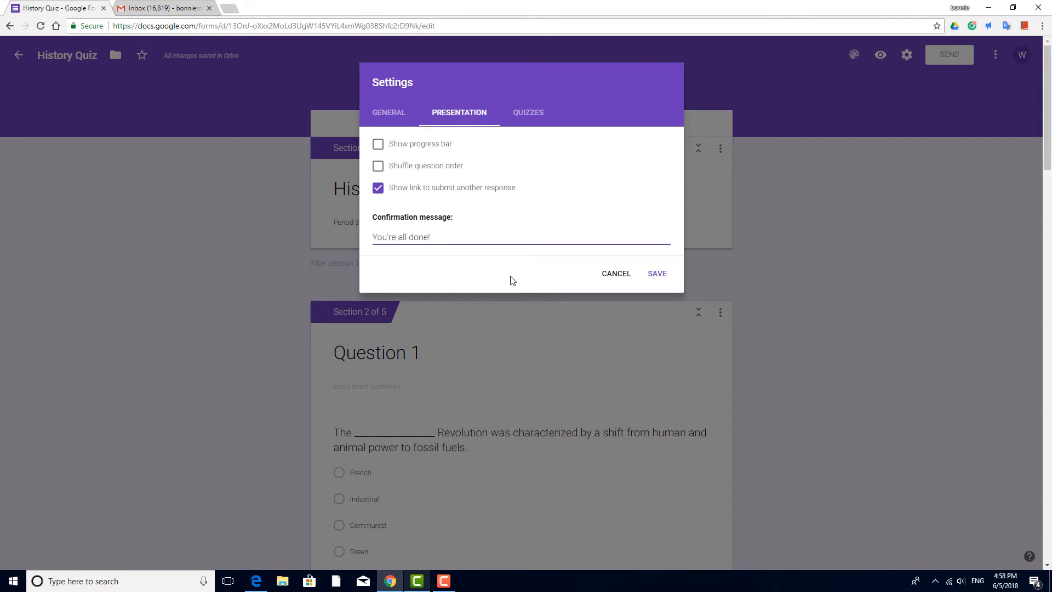
left_click(656, 274)
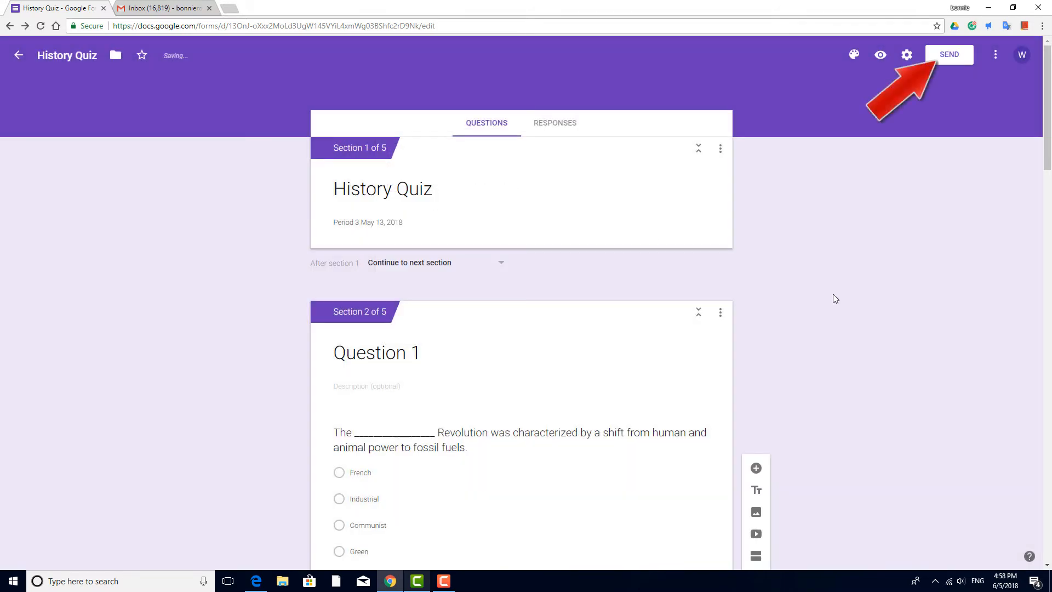
- Send the History Quiz form, open it from the invitation message in Gmail and proceed to Question 1
left_click(955, 55)
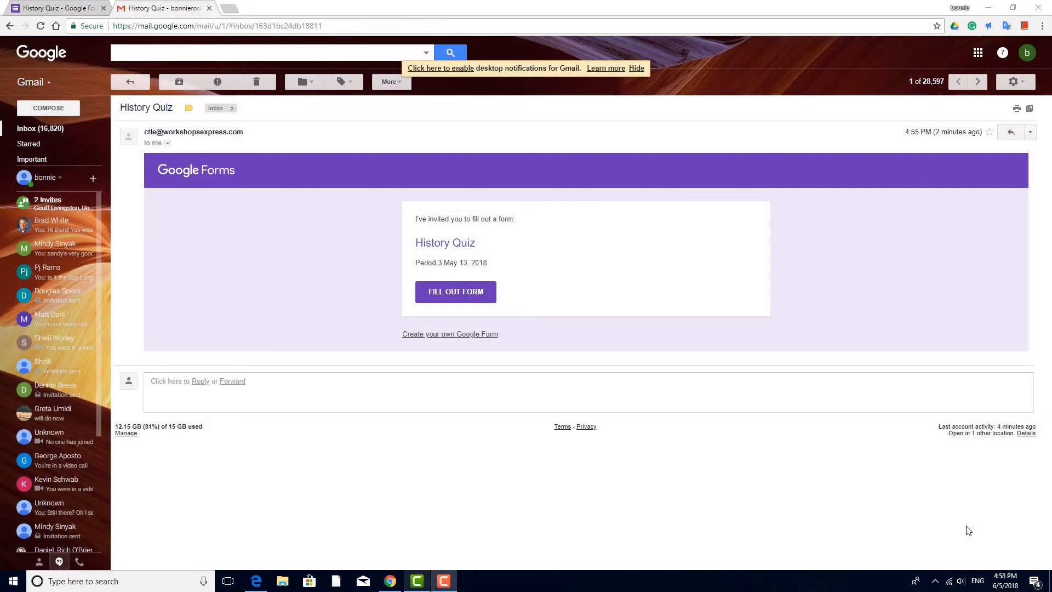
left_click(472, 296)
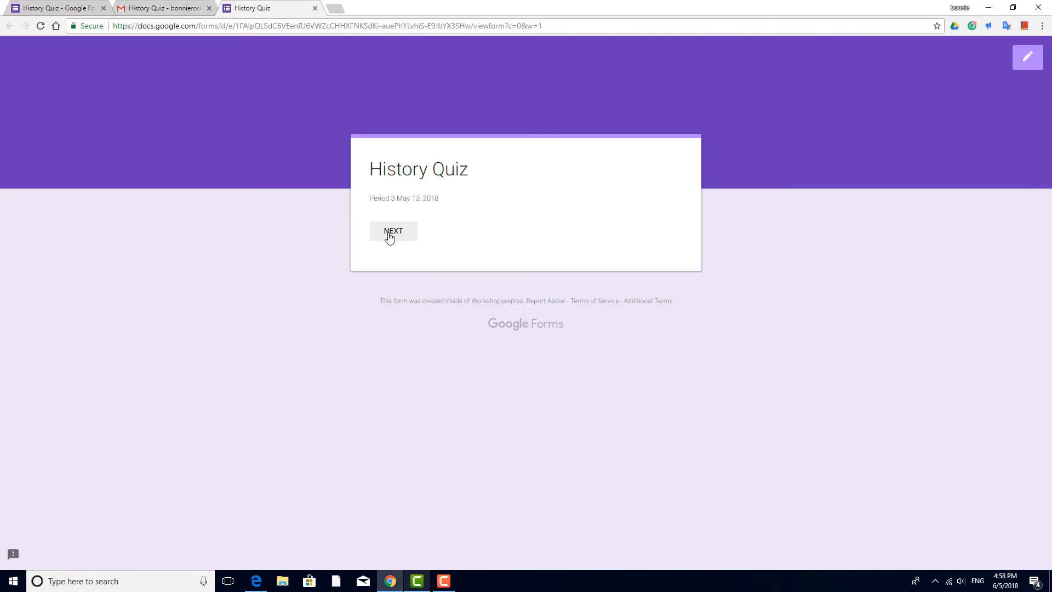
left_click(389, 237)
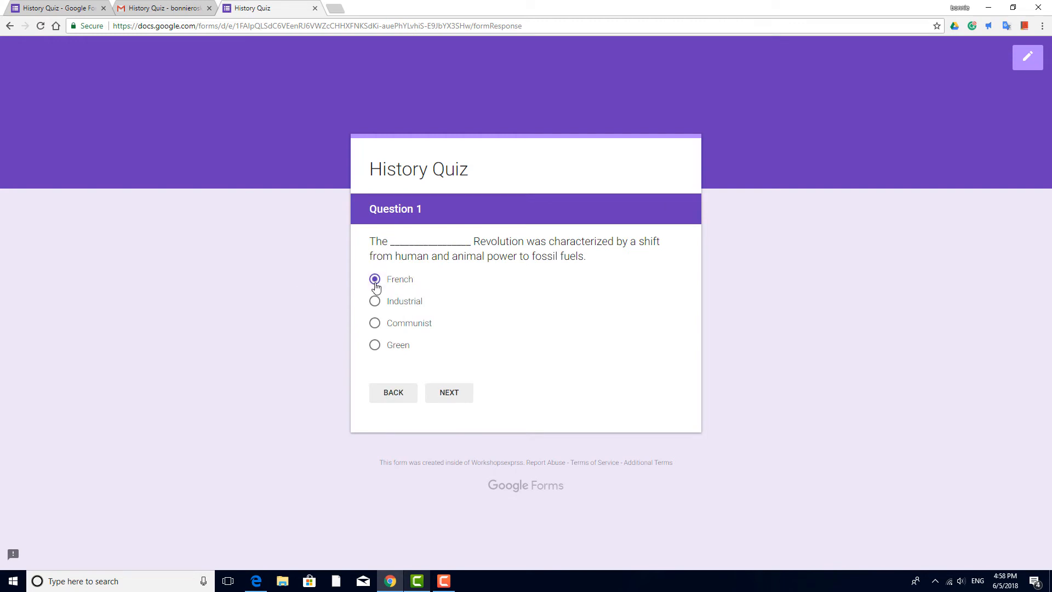
- Answer Question 1 with French and Question 1 Review with Industrial, continuing to Question 2
left_click(448, 396)
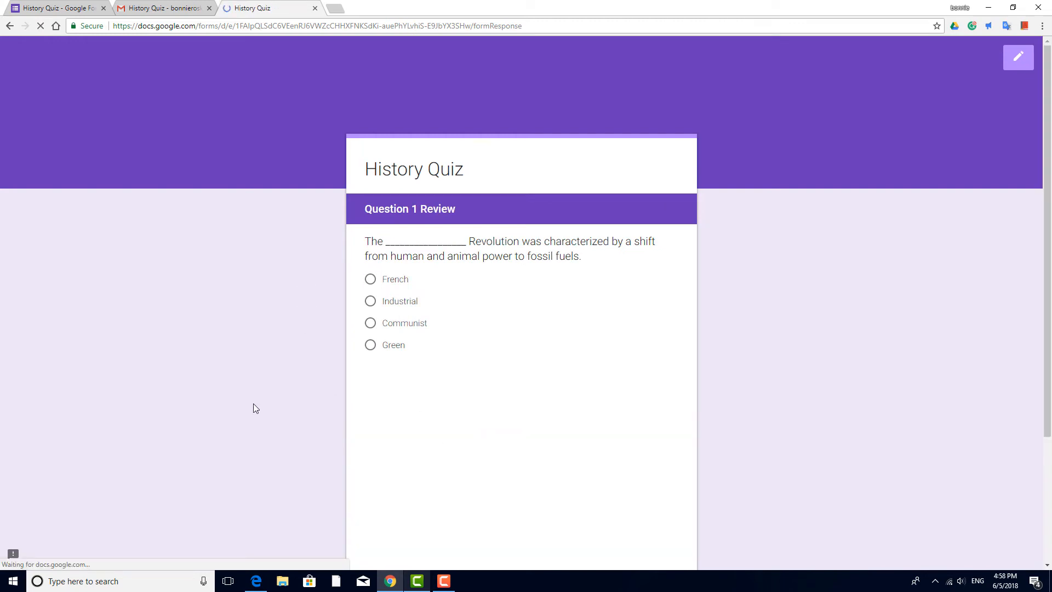
scroll(253, 403, "down", 2)
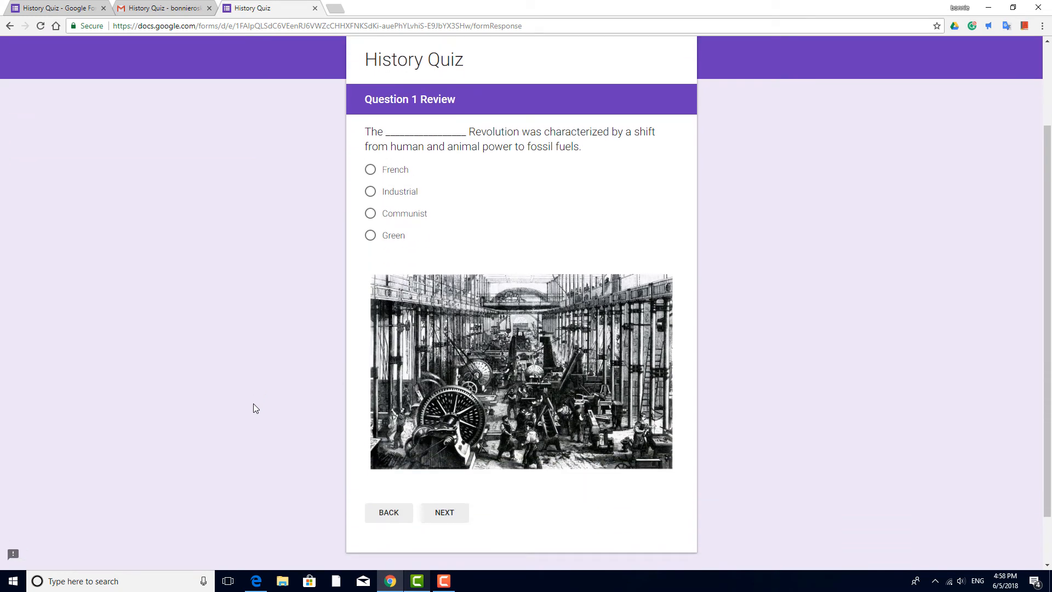
left_click(370, 192)
left_click(443, 512)
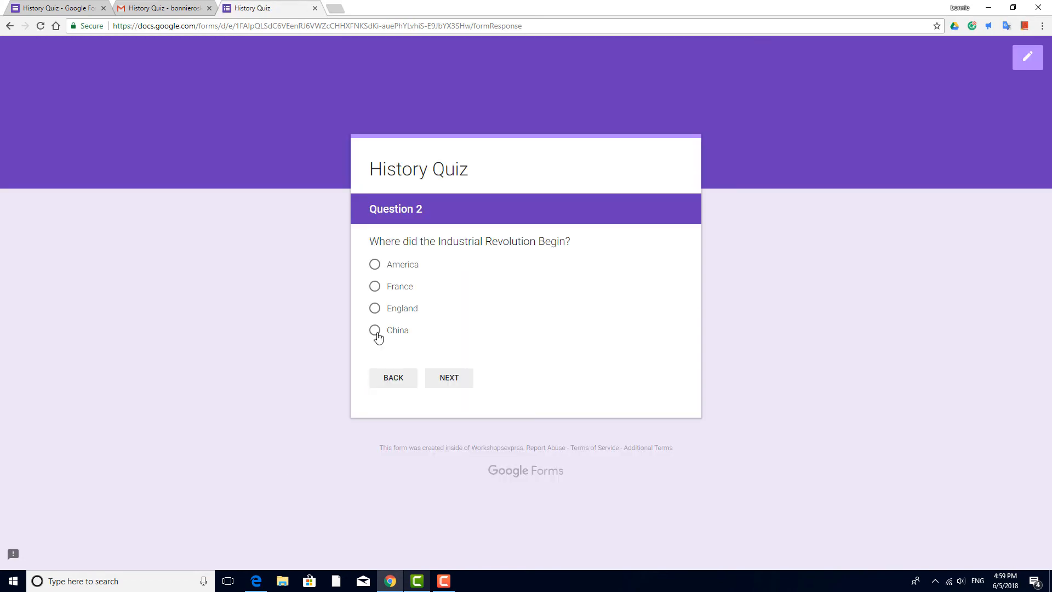
- Answer Question 2 and Question 2 Review with China and submit the quiz
left_click(450, 379)
scroll(305, 384, "down", 2)
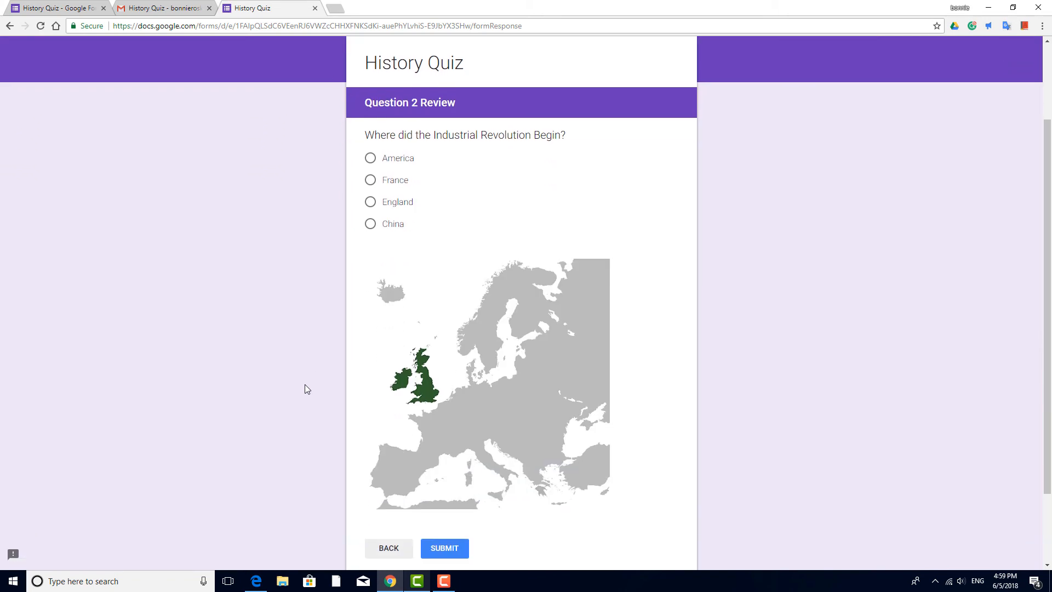
left_click(370, 222)
scroll(251, 299, "down", 1)
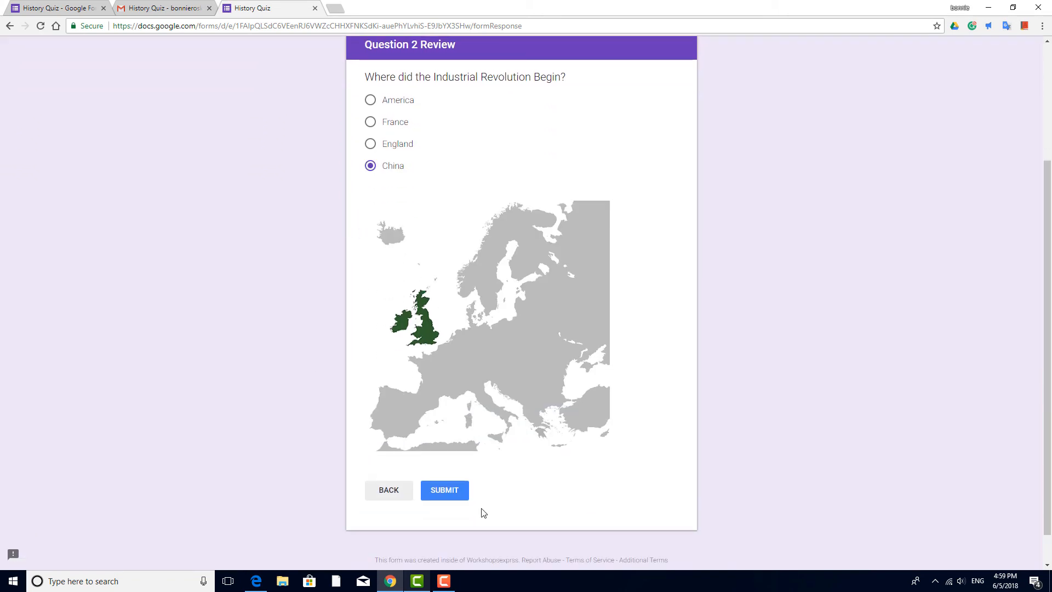
left_click(444, 490)
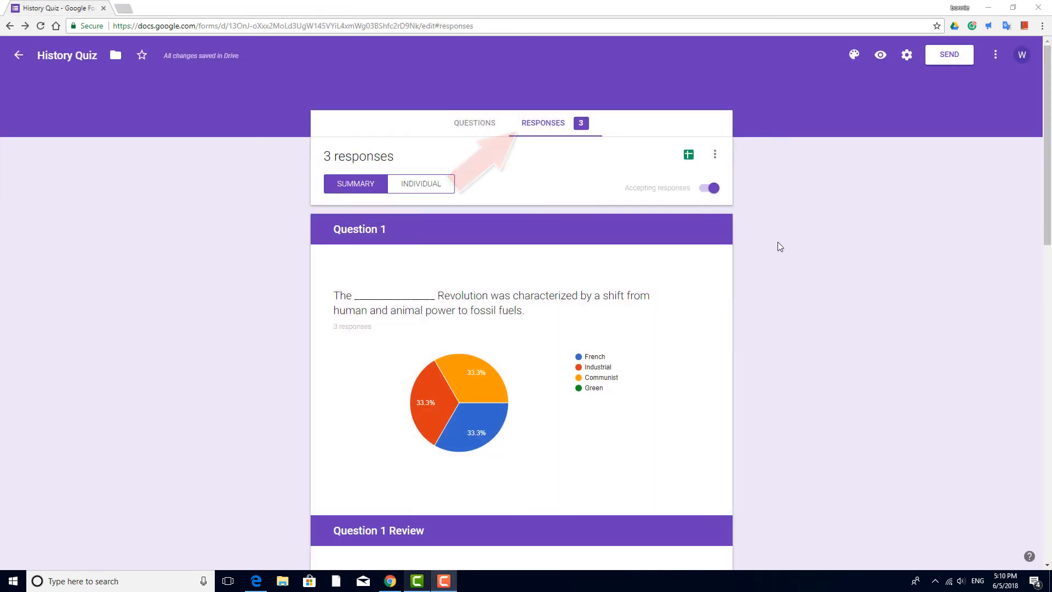
- Examine the summary charts of the quiz responses in Google Forms and browse the individual responses through to the third
scroll(777, 242, "down", 8)
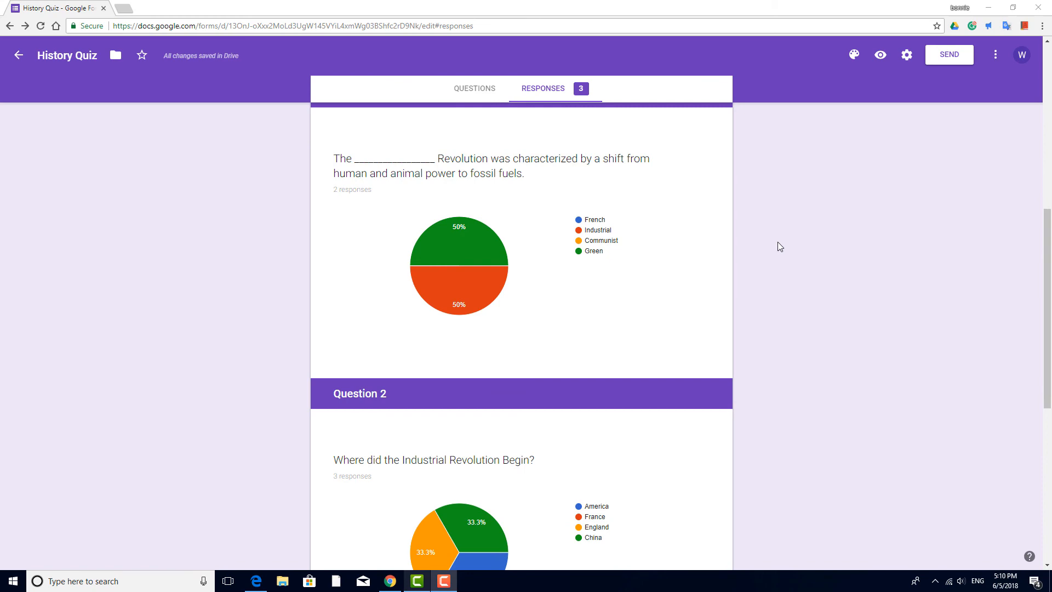
scroll(778, 243, "down", 7)
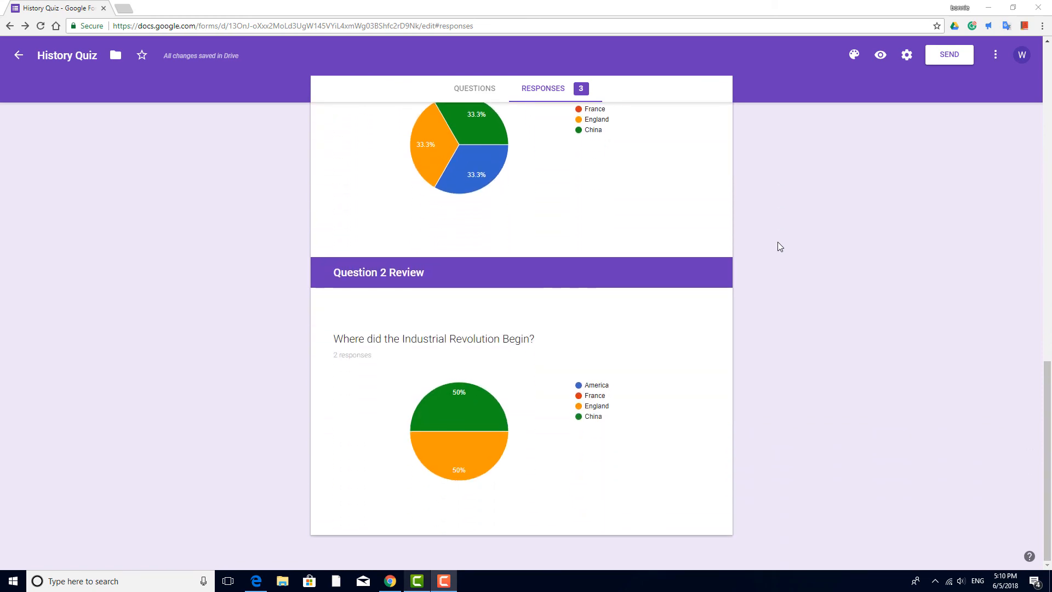
scroll(777, 242, "up", 15)
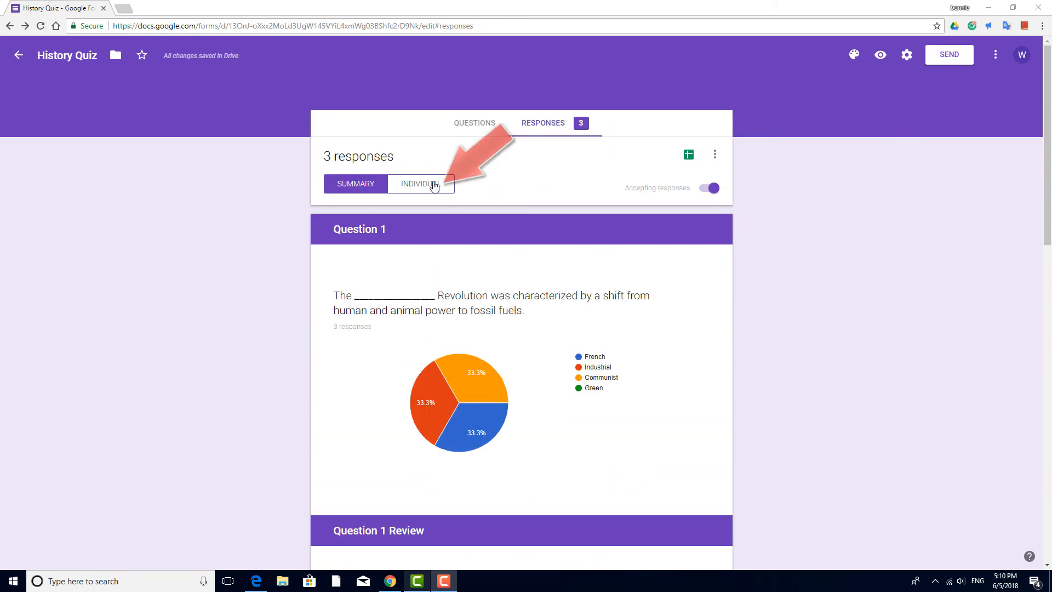
left_click(434, 185)
left_click(646, 228)
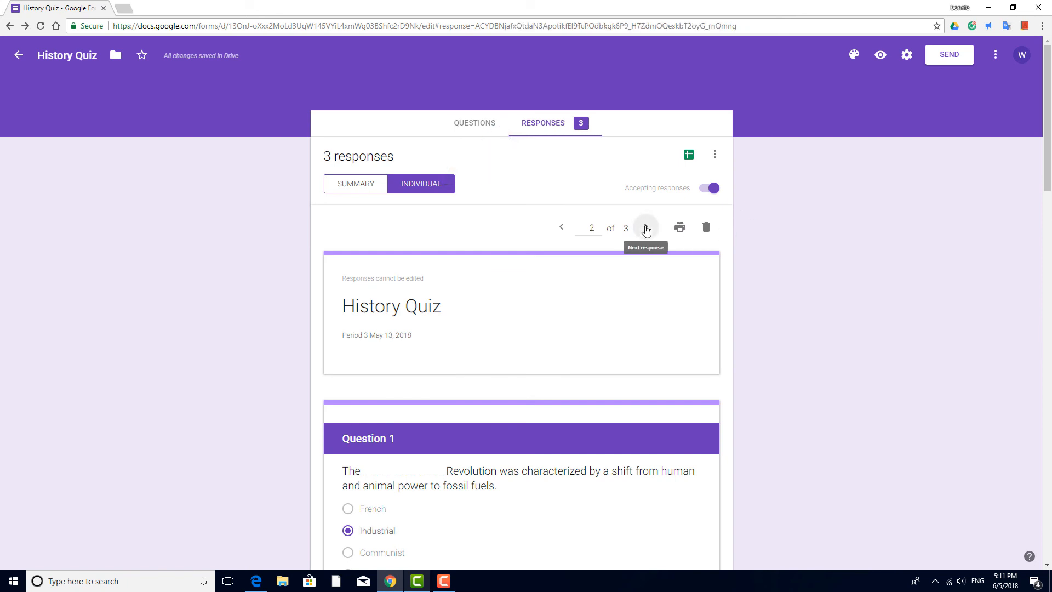
left_click(645, 228)
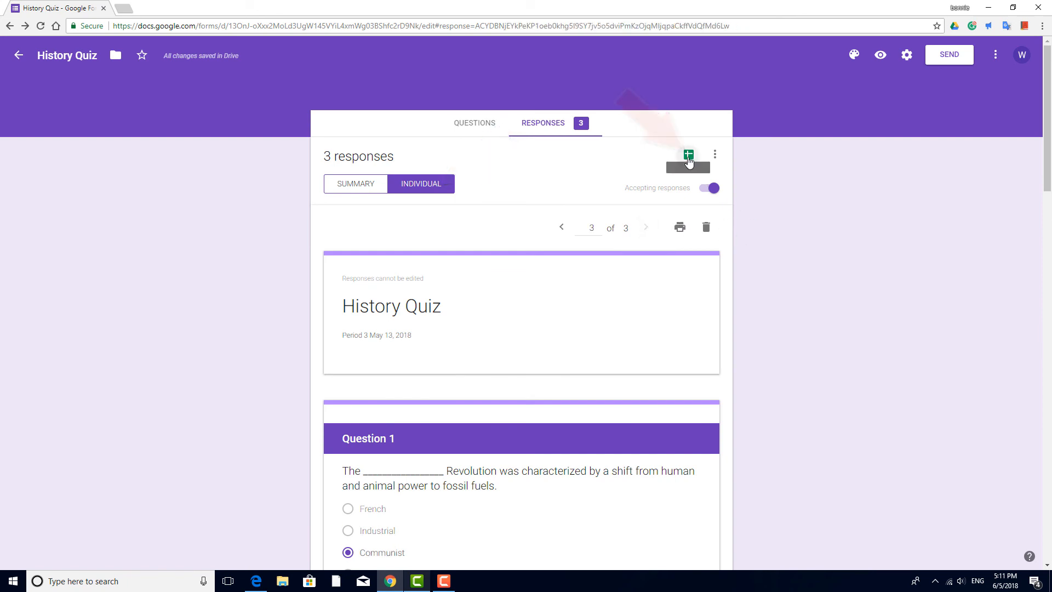
- Create a new spreadsheet named "History Quiz (Responses)" from the form's responses
left_click(688, 156)
left_click(642, 187)
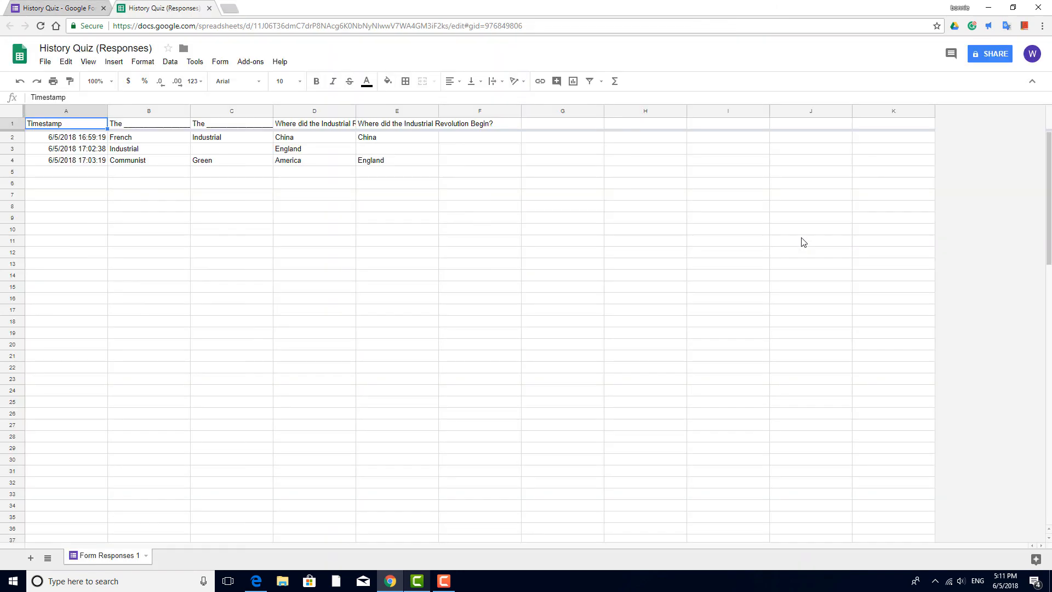